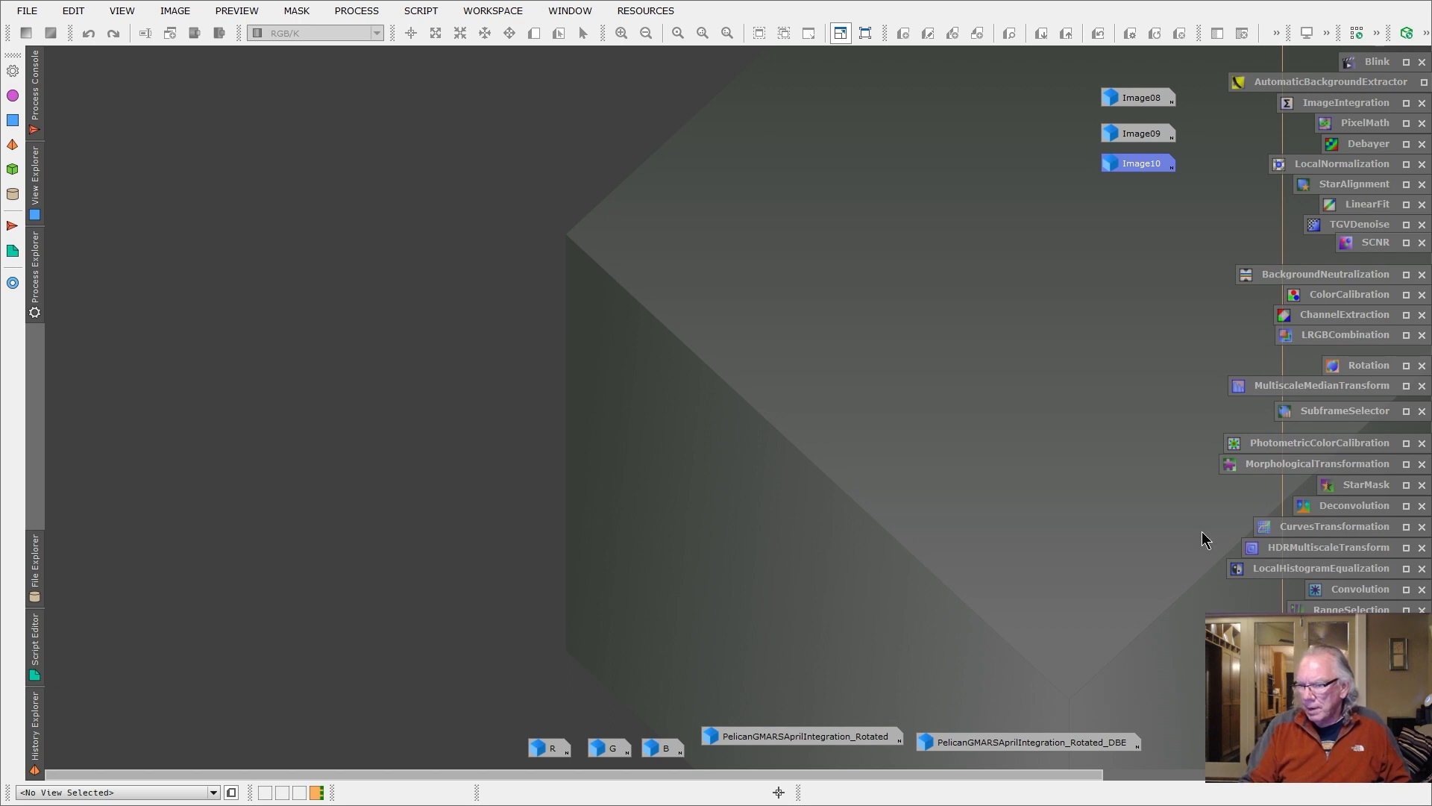
Step: Restore the PelicanGMARSAprilIntegration_Rotated image and its DBE version from their icons to view them
{"action": "double_click", "coordinate": [813, 737]}
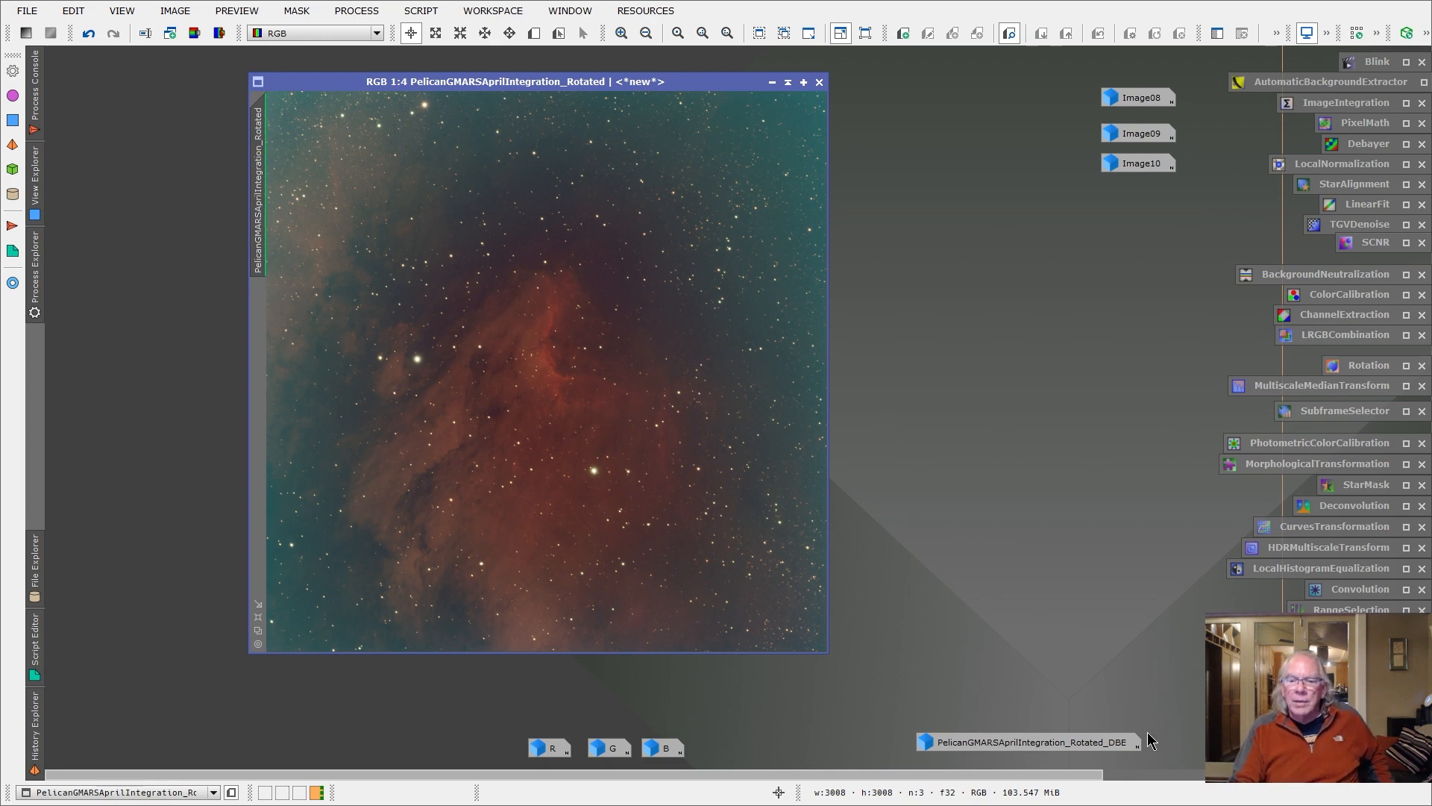
{"action": "left_click", "coordinate": [1032, 747]}
{"action": "double_click", "coordinate": [1034, 747]}
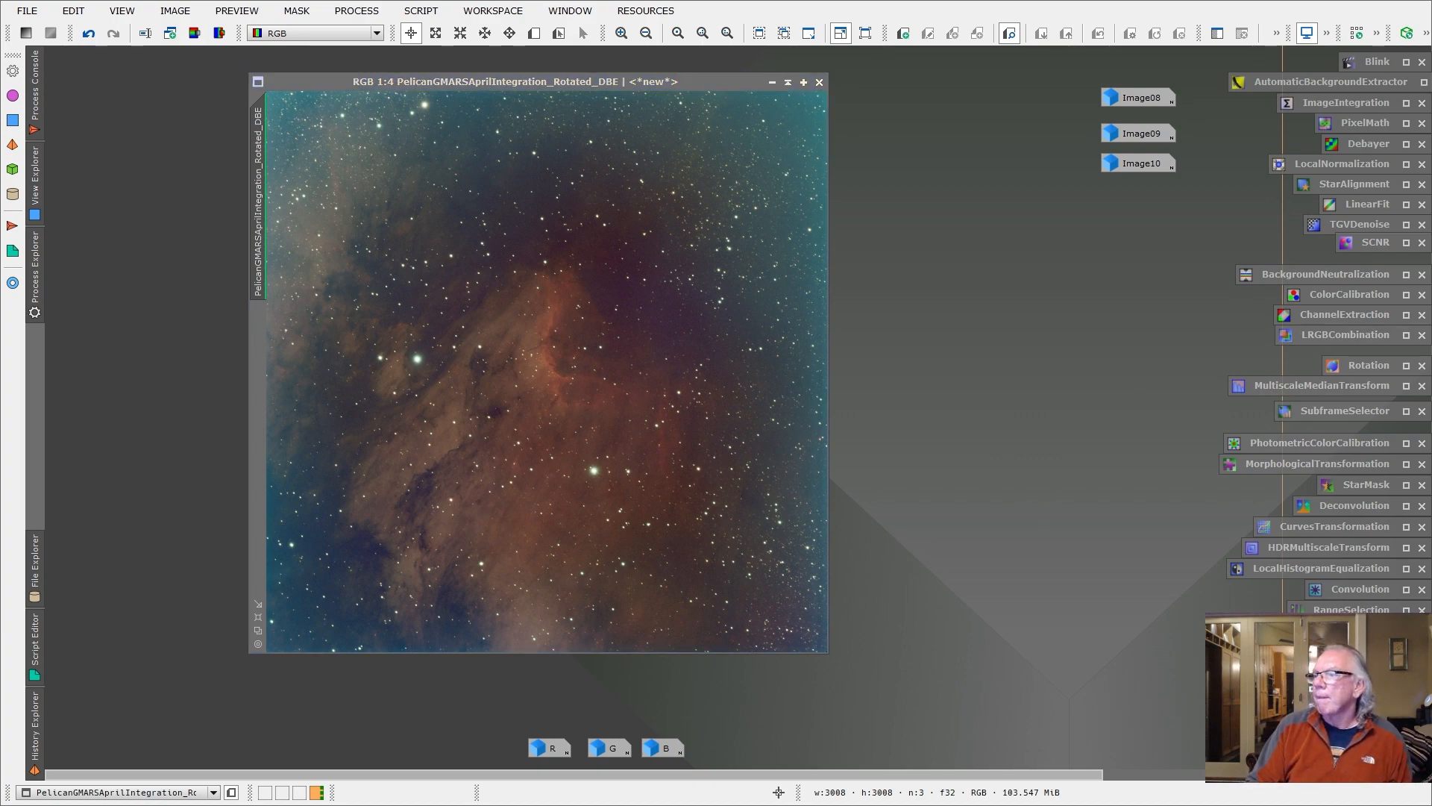
Step: Examine the Optolong L-eXtreme filter's transmission chart in the web browser and return to the DBE image in PixInsight
{"action": "left_click_drag", "start_coordinate": [1000, 0], "coordinate": [799, 28]}
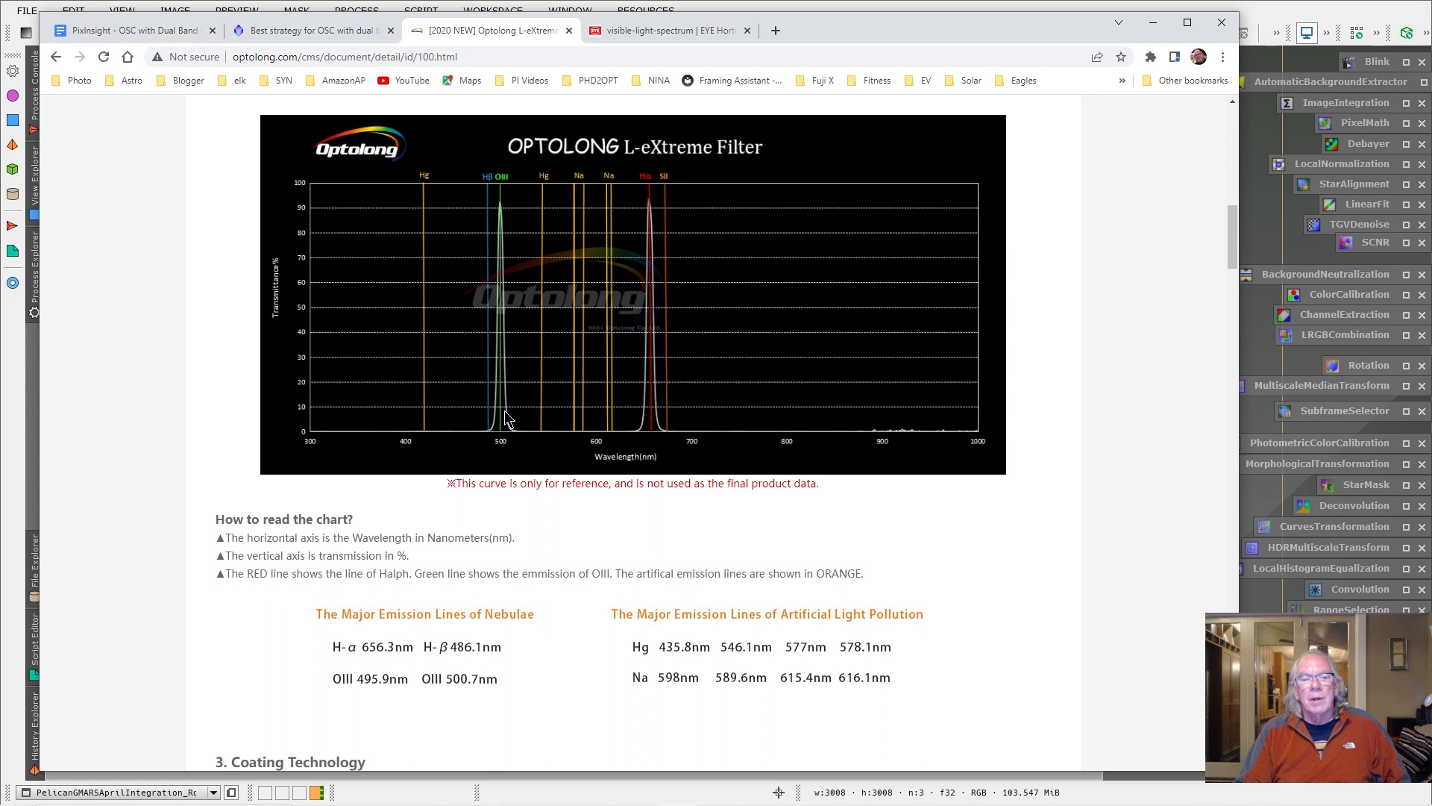
{"action": "left_click", "coordinate": [1153, 30]}
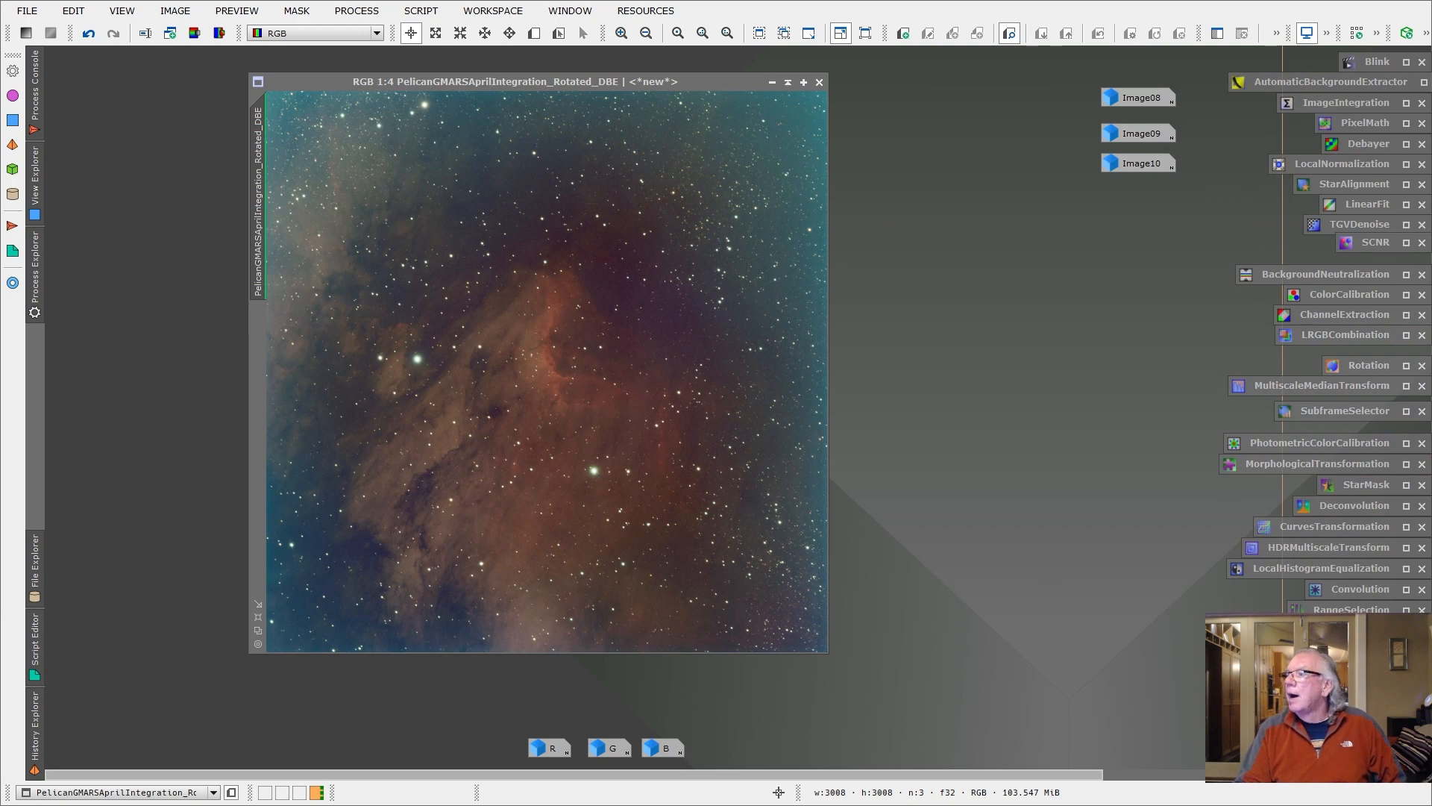
{"action": "left_click", "coordinate": [669, 366]}
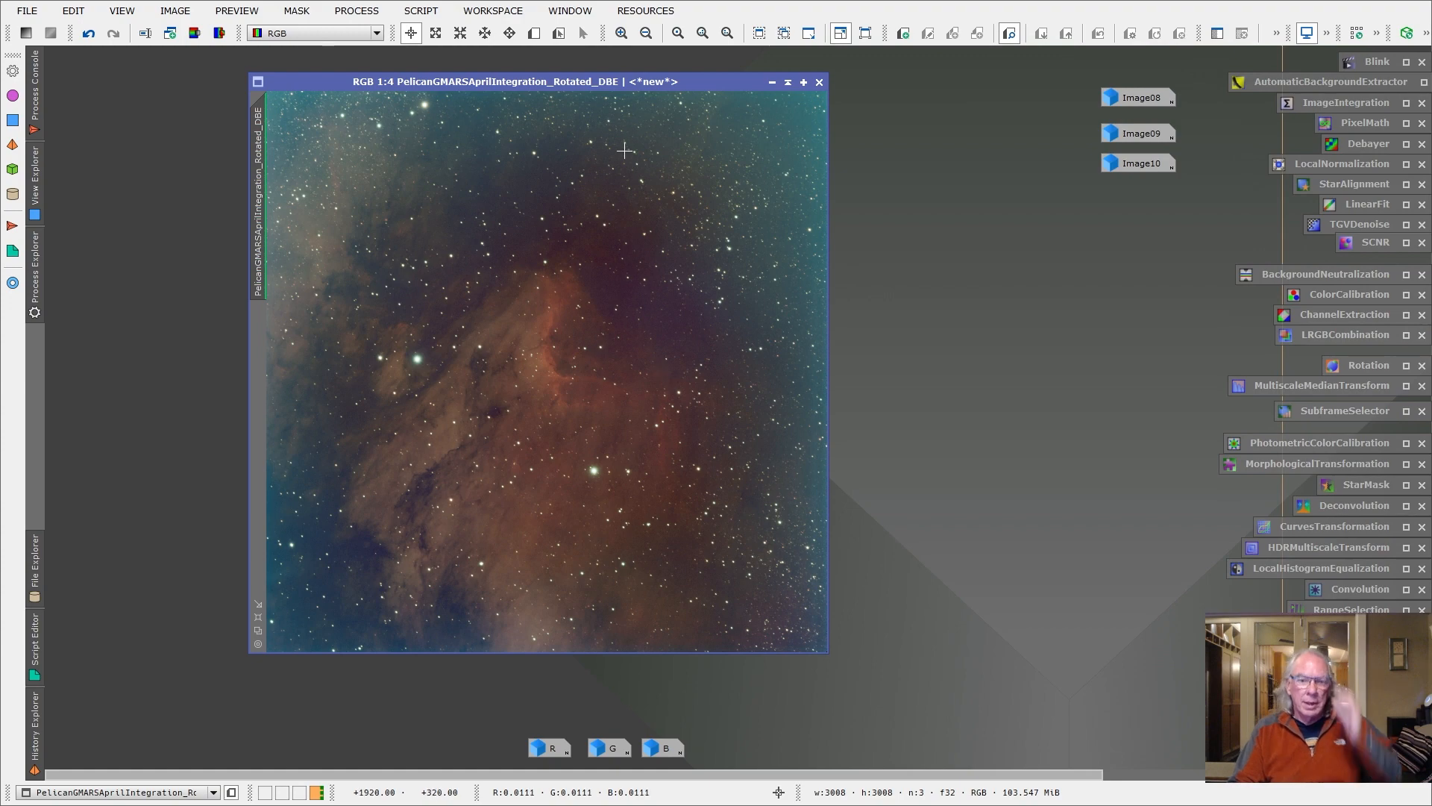
Step: Iconize both Pelican integration images, viewing the DBE version once more in between
{"action": "mouse_move", "coordinate": [677, 81]}
{"action": "left_mouse_down"}
{"action": "mouse_move", "coordinate": [558, 71]}
{"action": "mouse_move", "coordinate": [697, 100]}
{"action": "left_mouse_up"}
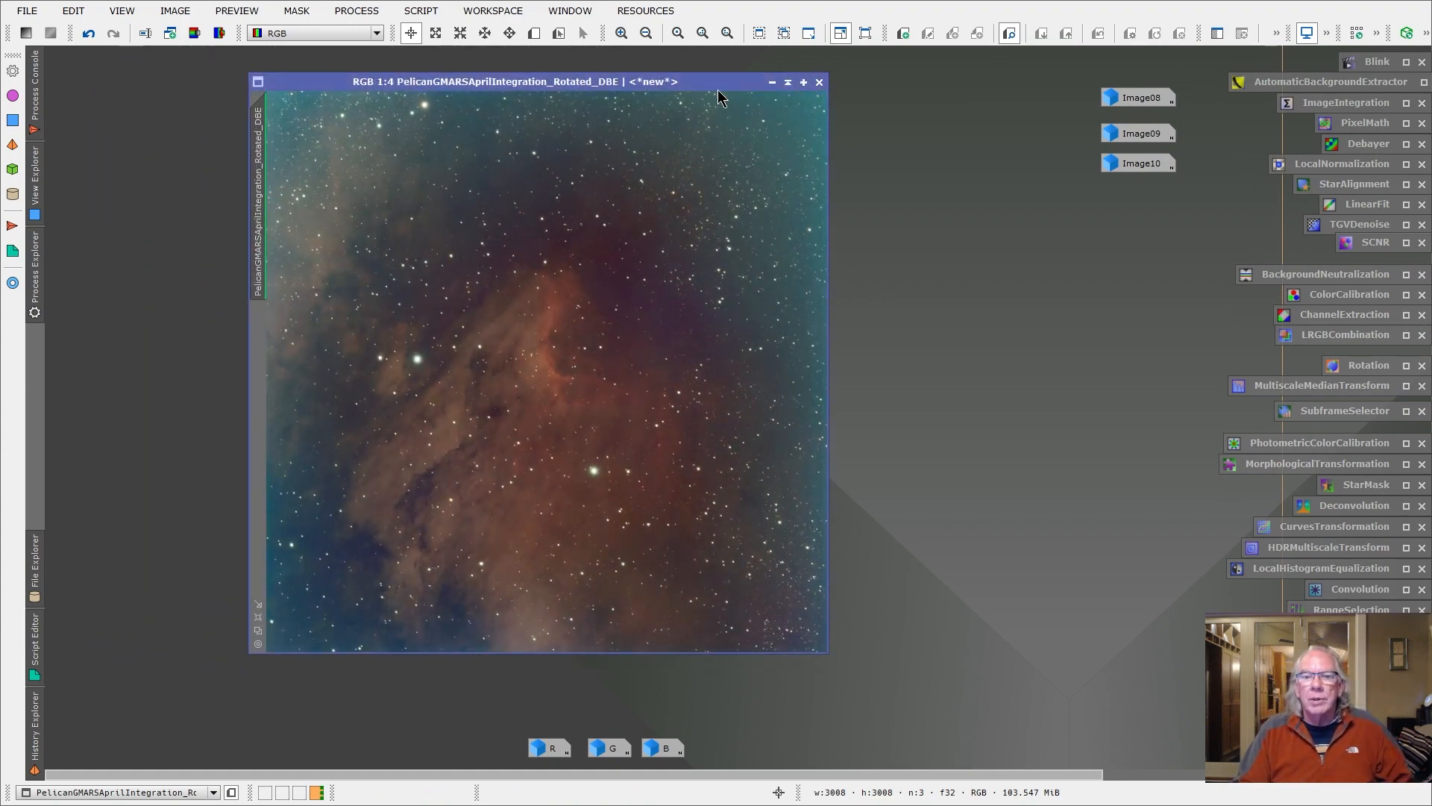
{"action": "left_click", "coordinate": [772, 83]}
{"action": "left_click", "coordinate": [772, 82]}
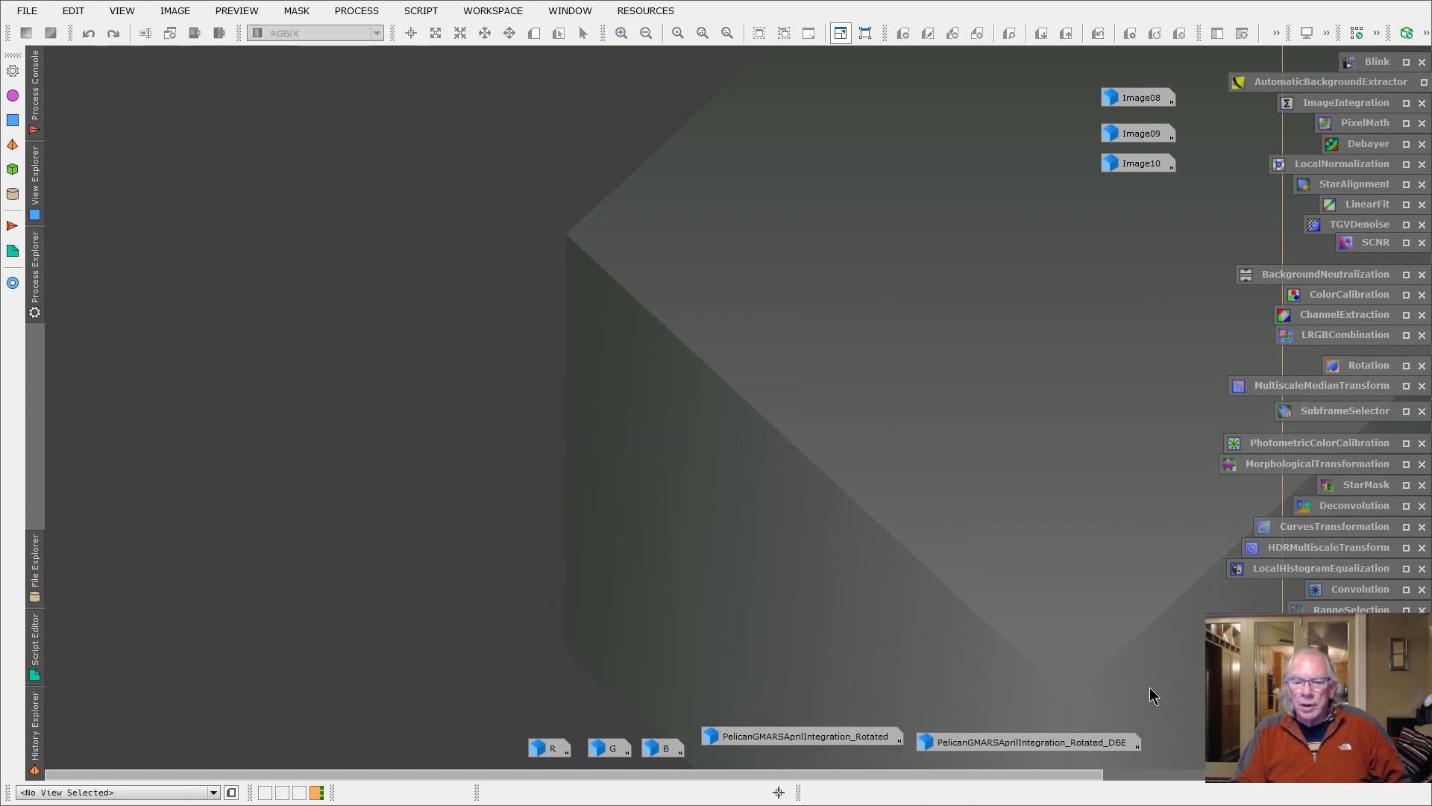
{"action": "left_click", "coordinate": [1049, 746]}
{"action": "double_click", "coordinate": [1048, 746]}
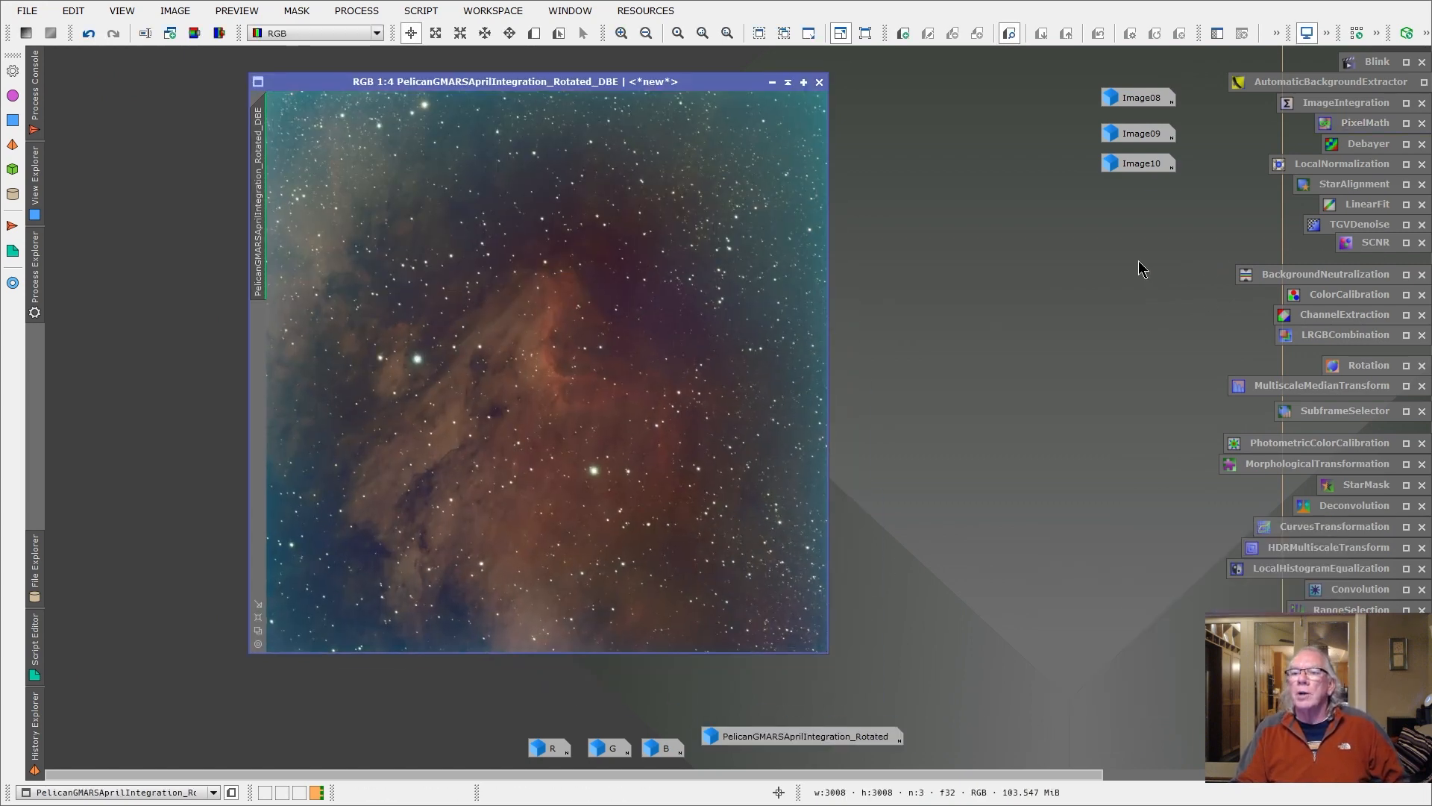
{"action": "left_click", "coordinate": [772, 84]}
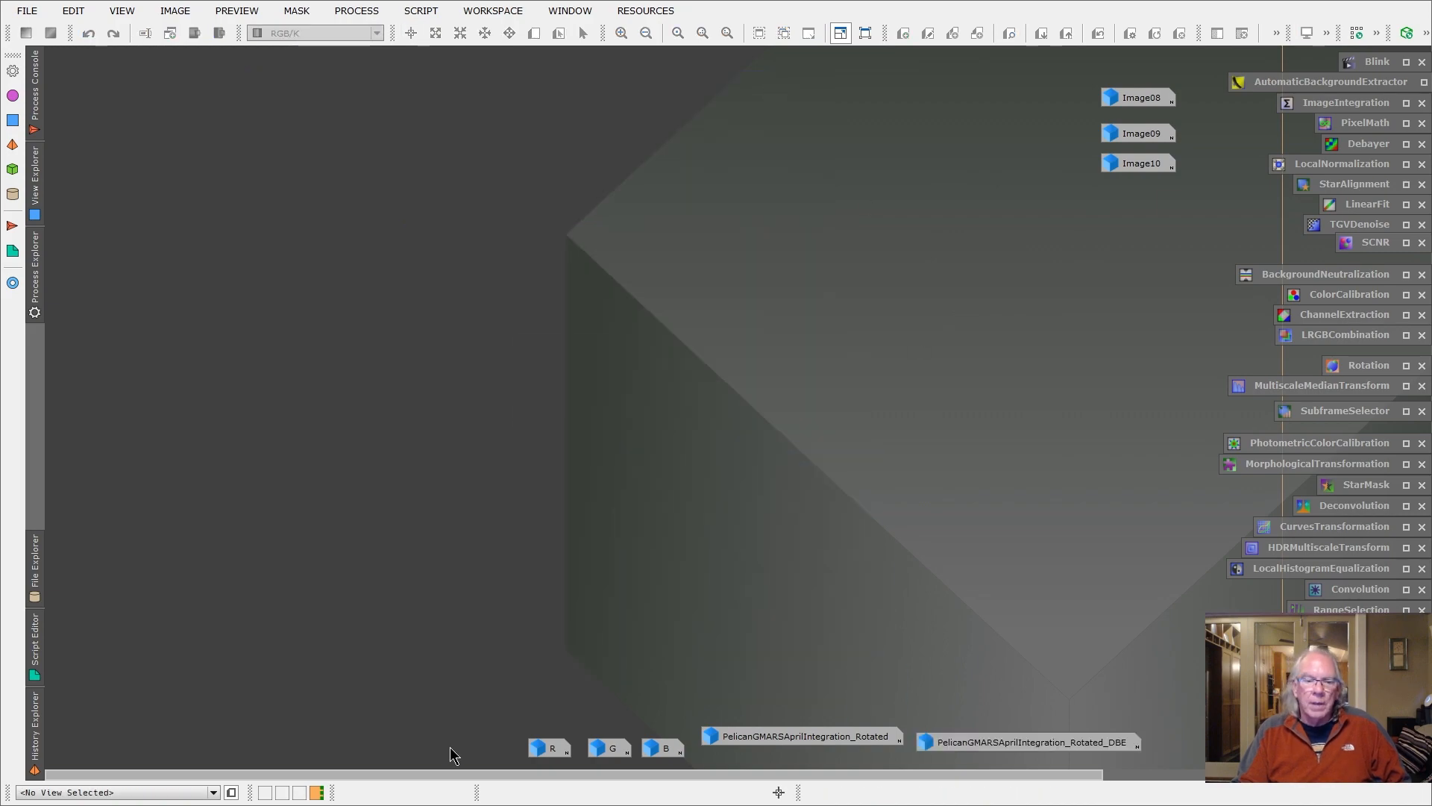
Step: Restore the R channel image, zoom it out to fit its window and move it aside
{"action": "double_click", "coordinate": [550, 750]}
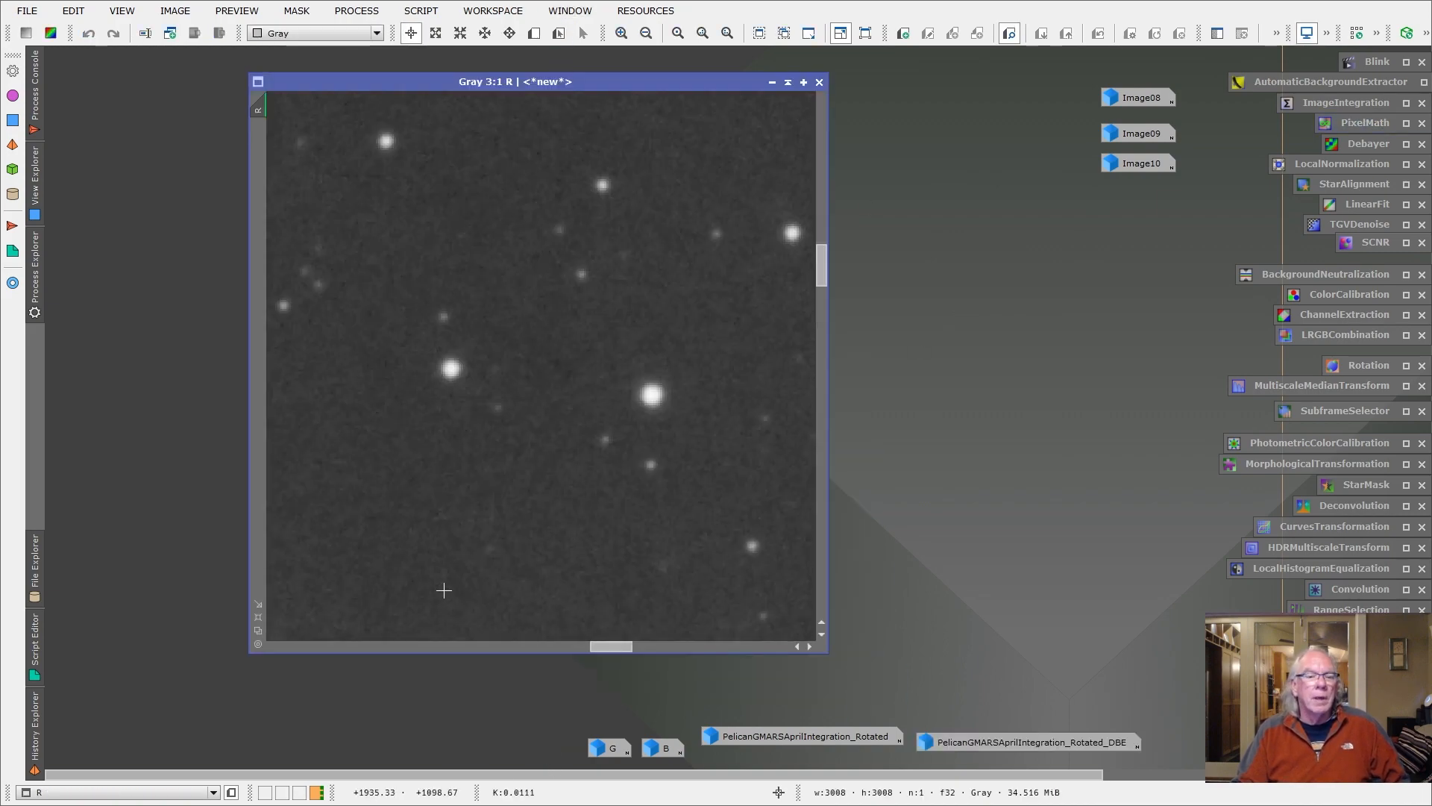
{"action": "left_click", "coordinate": [259, 631]}
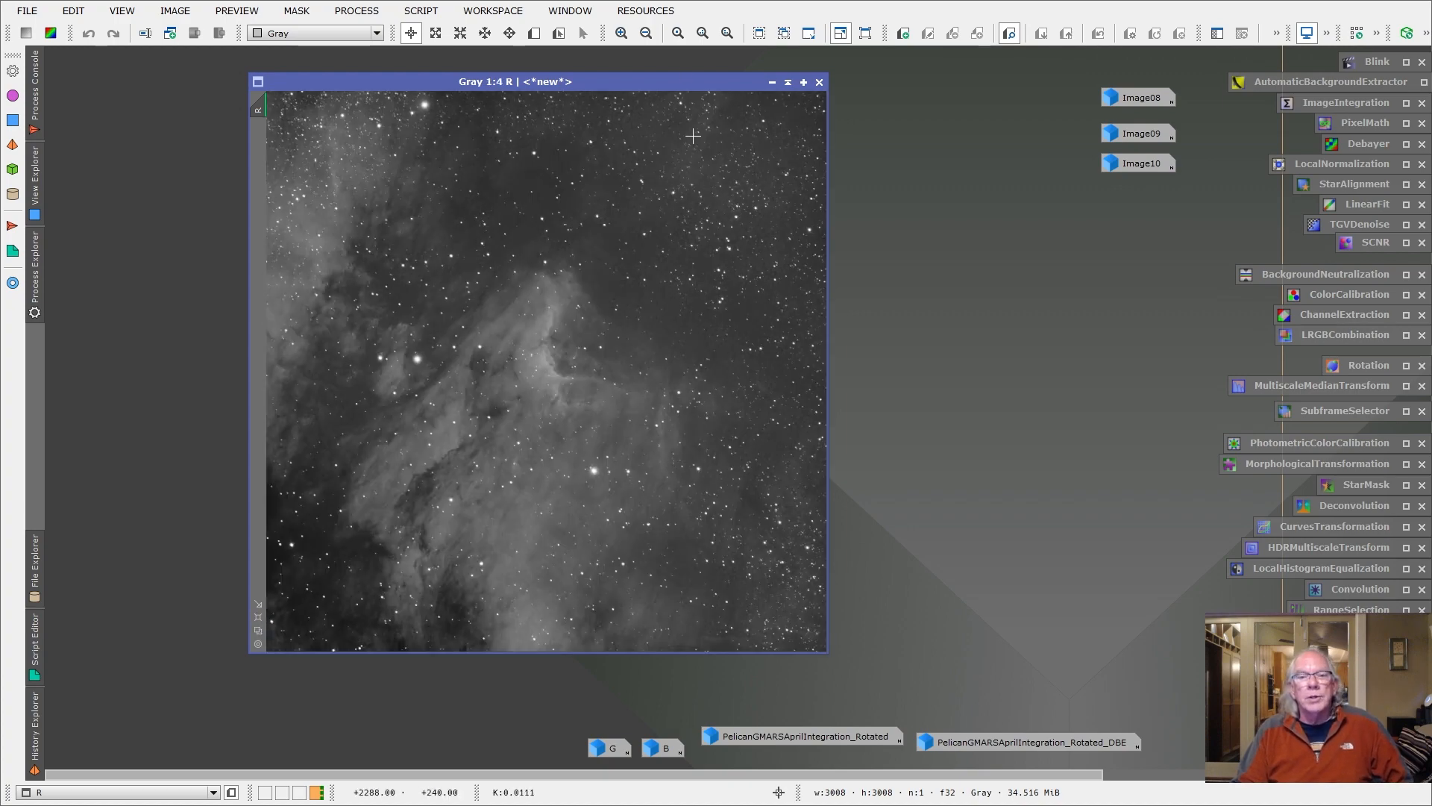
{"action": "left_click_drag", "start_coordinate": [699, 88], "coordinate": [525, 79]}
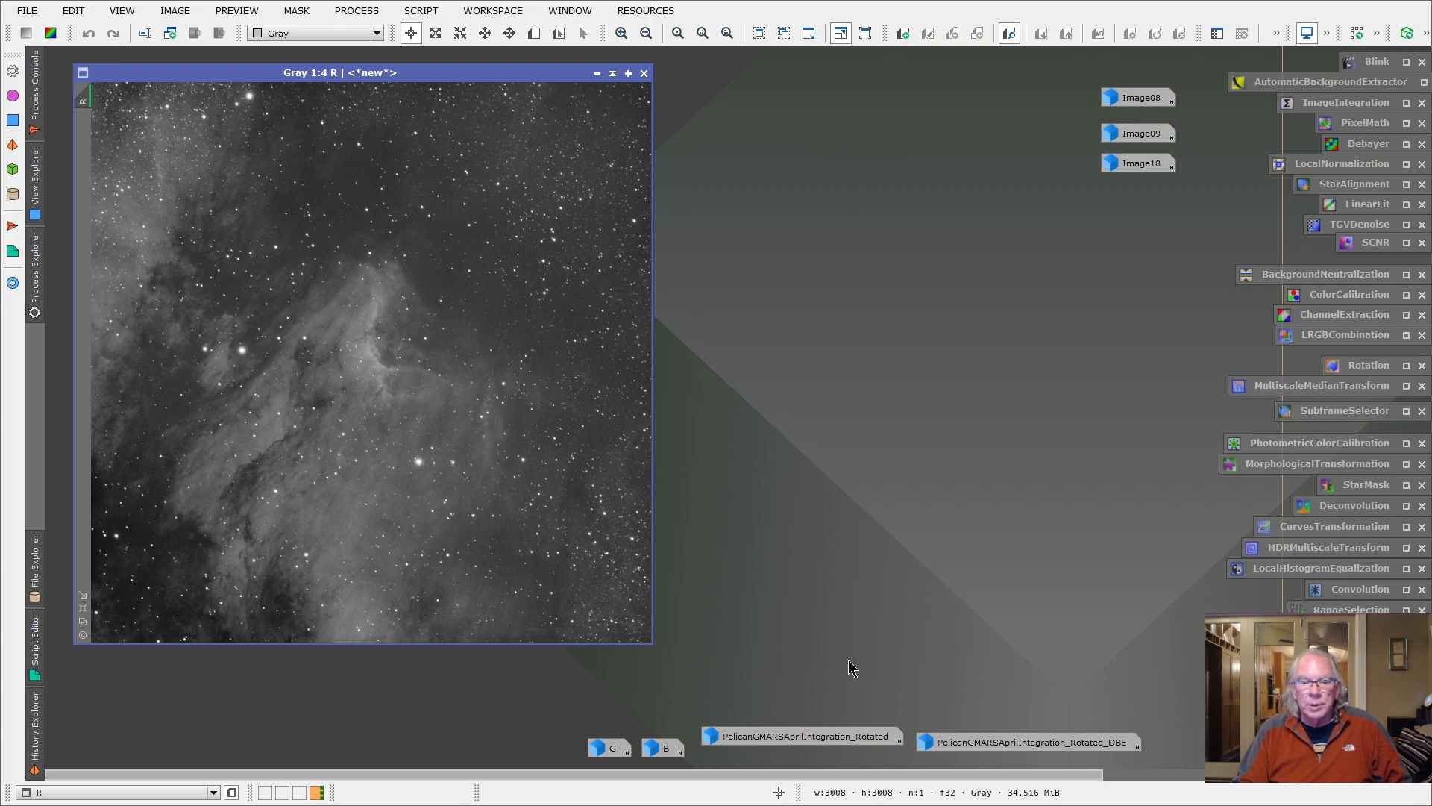
Step: Restore the G and B channel images and offset the B window to compare the three channels
{"action": "double_click", "coordinate": [616, 750]}
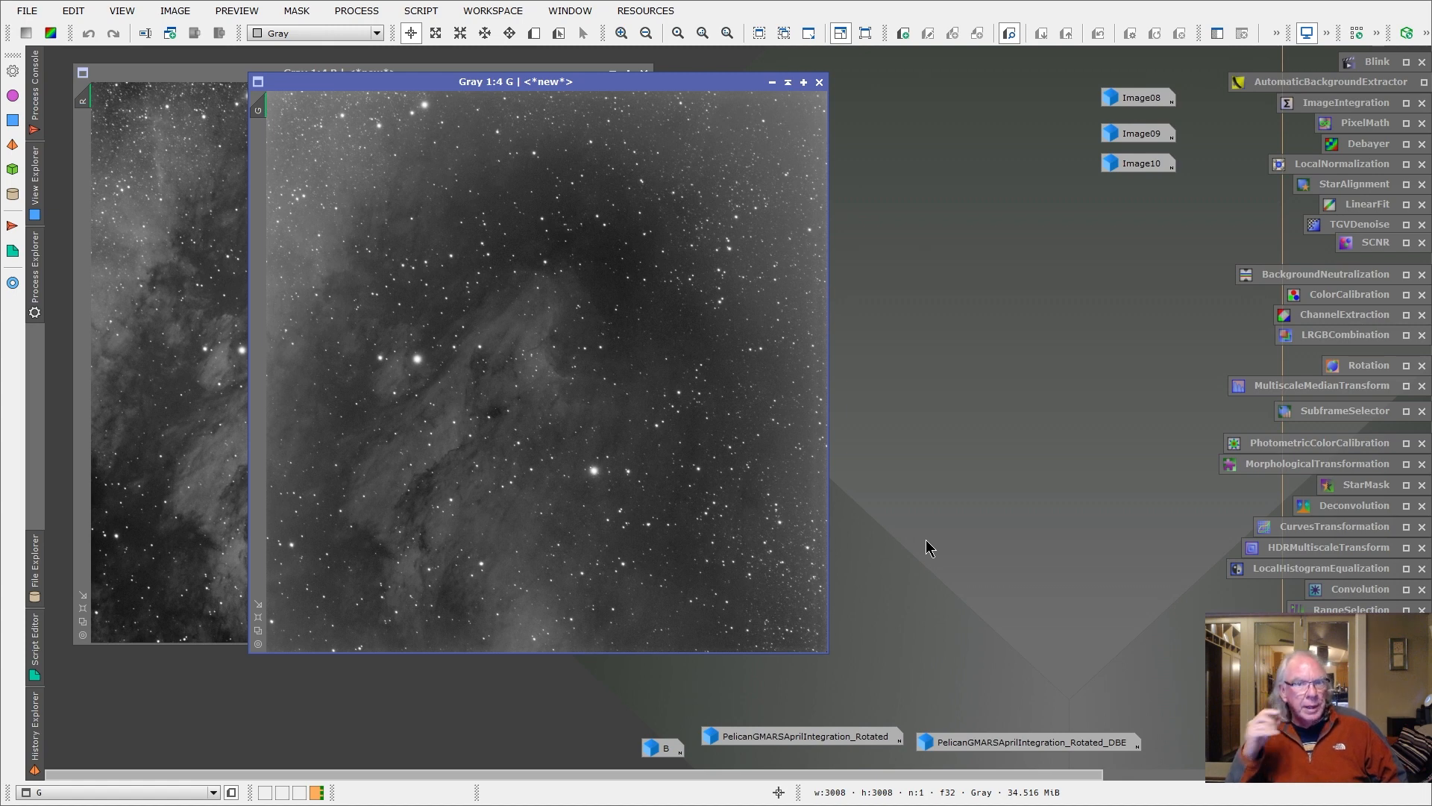
{"action": "double_click", "coordinate": [664, 748]}
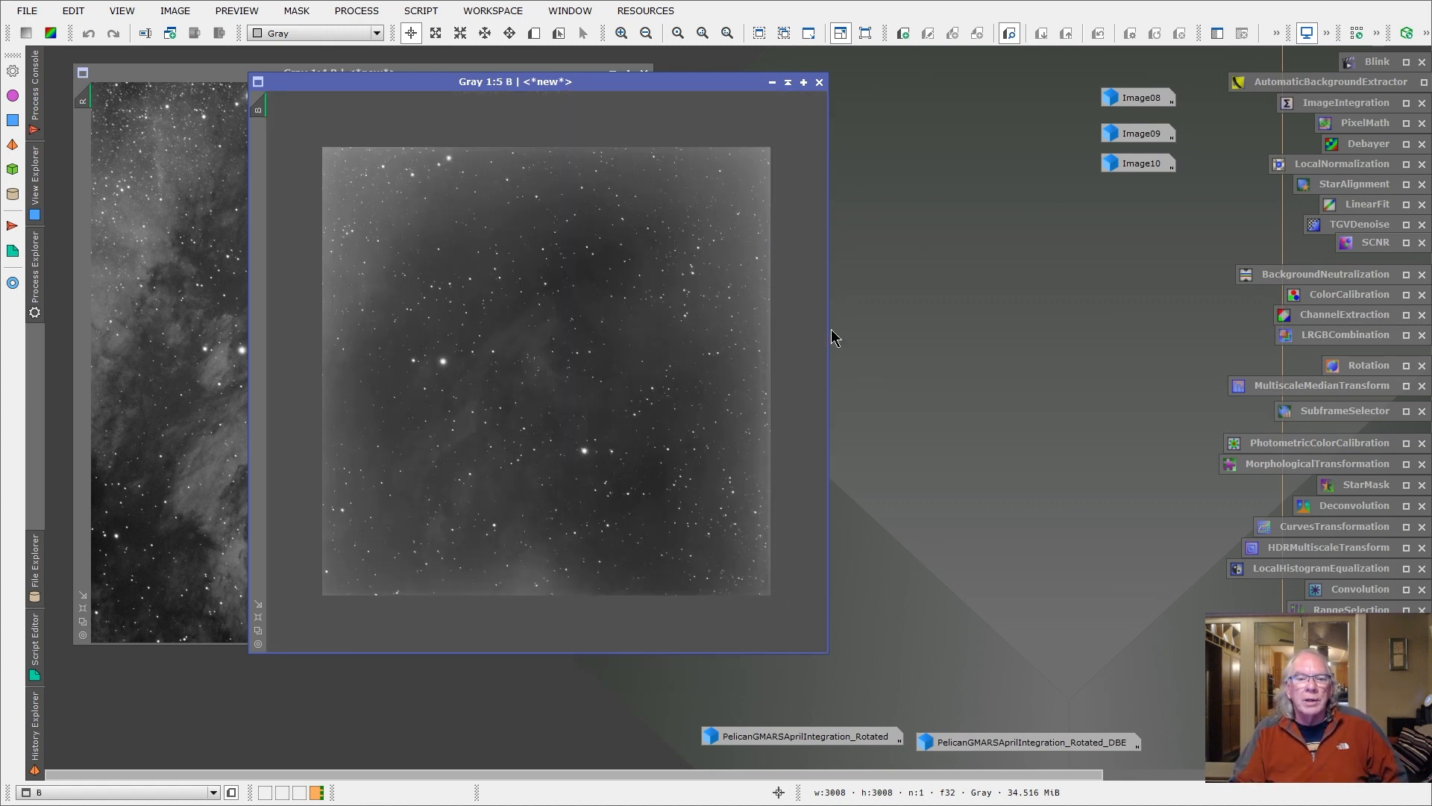
{"action": "mouse_move", "coordinate": [627, 87]}
{"action": "left_mouse_down"}
{"action": "mouse_move", "coordinate": [739, 86]}
{"action": "mouse_move", "coordinate": [721, 88]}
{"action": "left_mouse_up"}
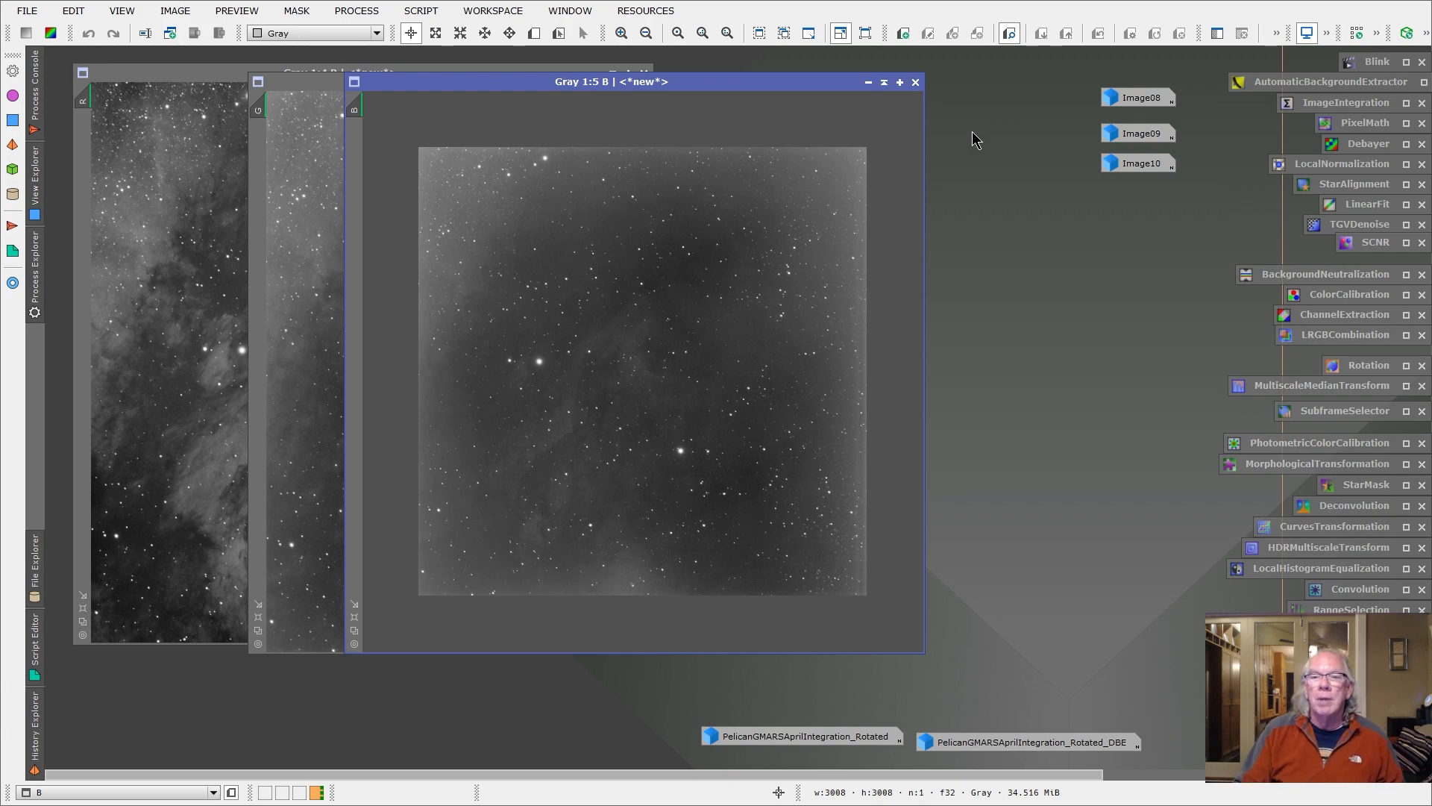
Step: Iconize the B, G and R channel images to clear the workspace
{"action": "left_click", "coordinate": [867, 82]}
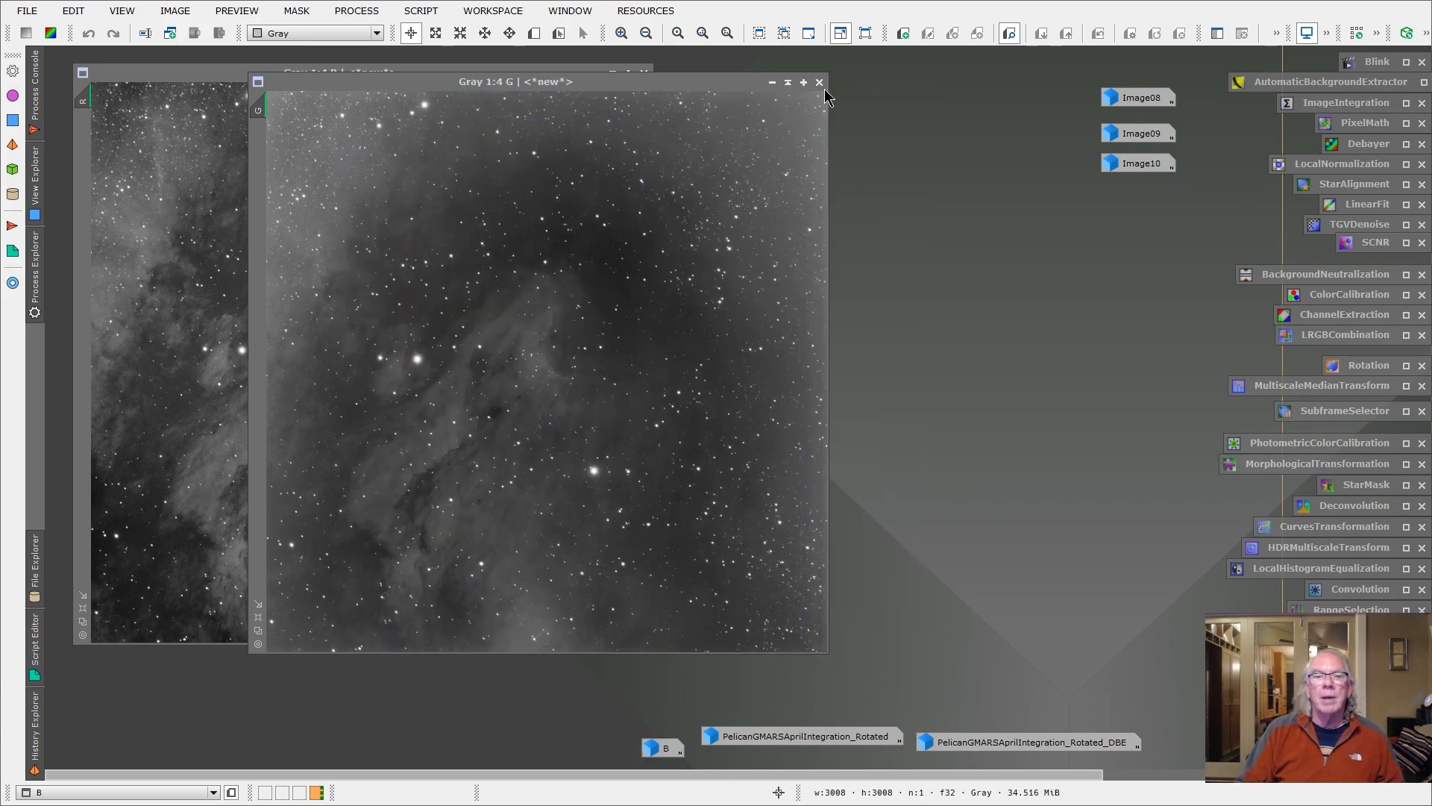
{"action": "left_click", "coordinate": [774, 82]}
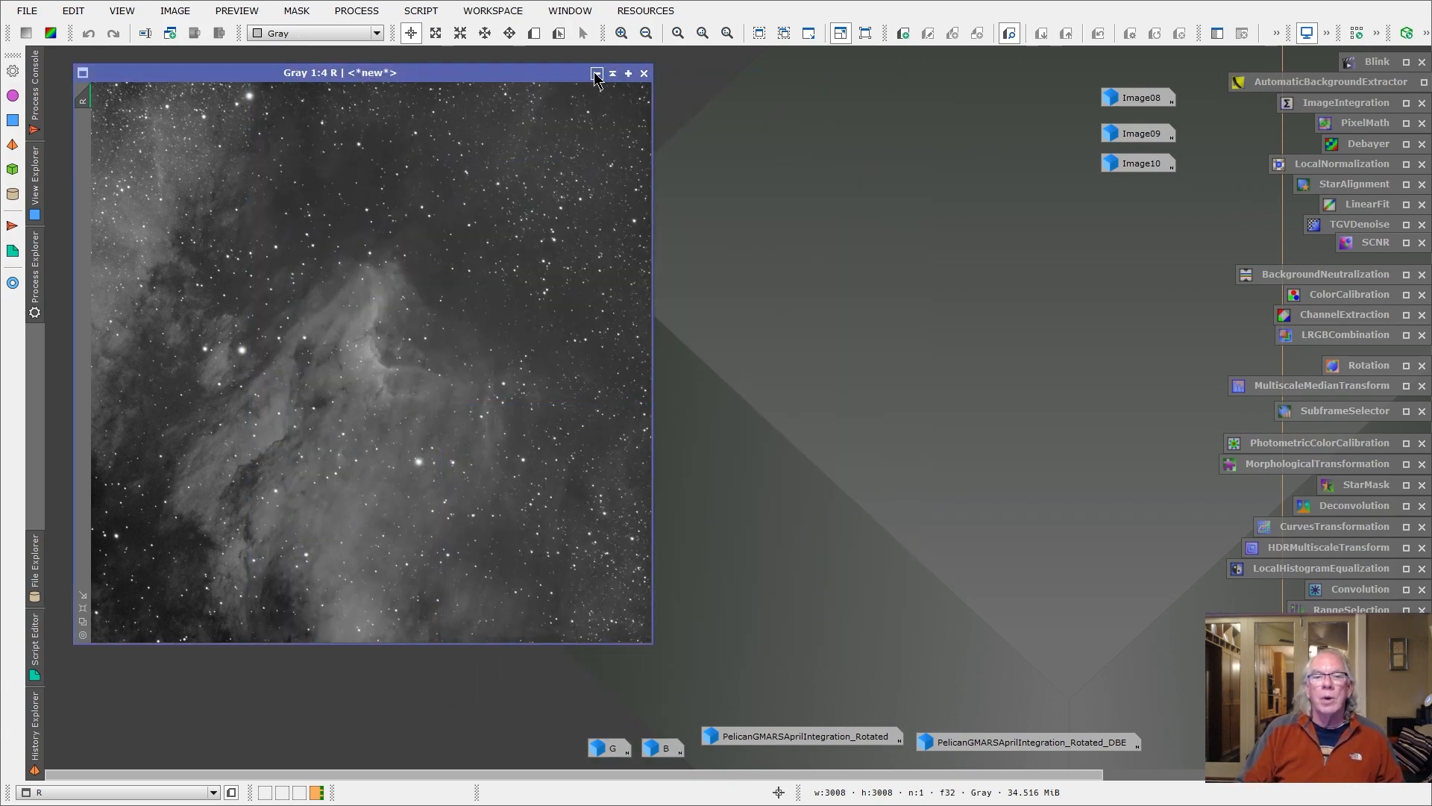
{"action": "left_click", "coordinate": [597, 73]}
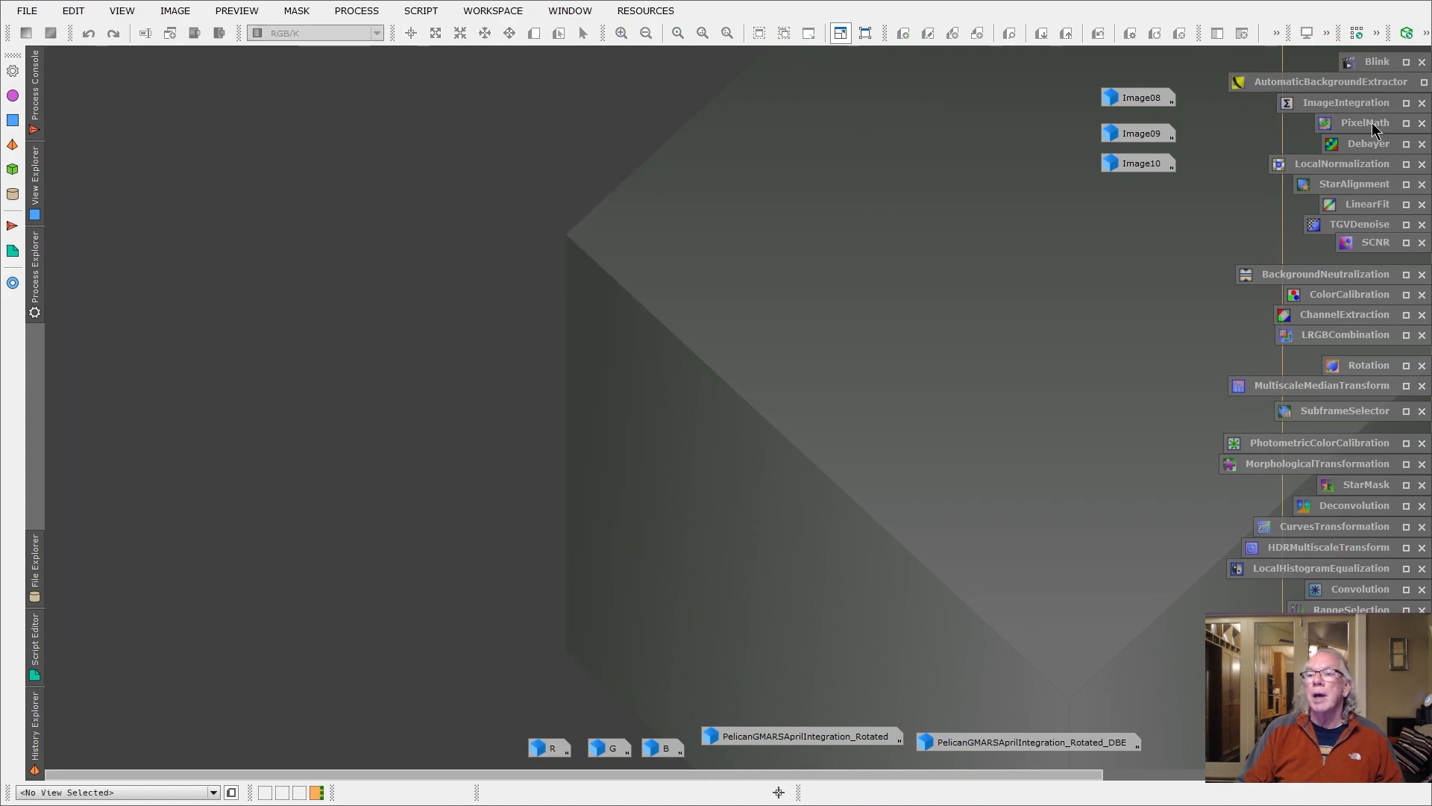
Step: Open PixelMath and examine its R/K, G and B expressions in the Expression Editor, closing it without changes
{"action": "double_click", "coordinate": [1371, 123]}
{"action": "left_click_drag", "start_coordinate": [1256, 200], "coordinate": [566, 118]}
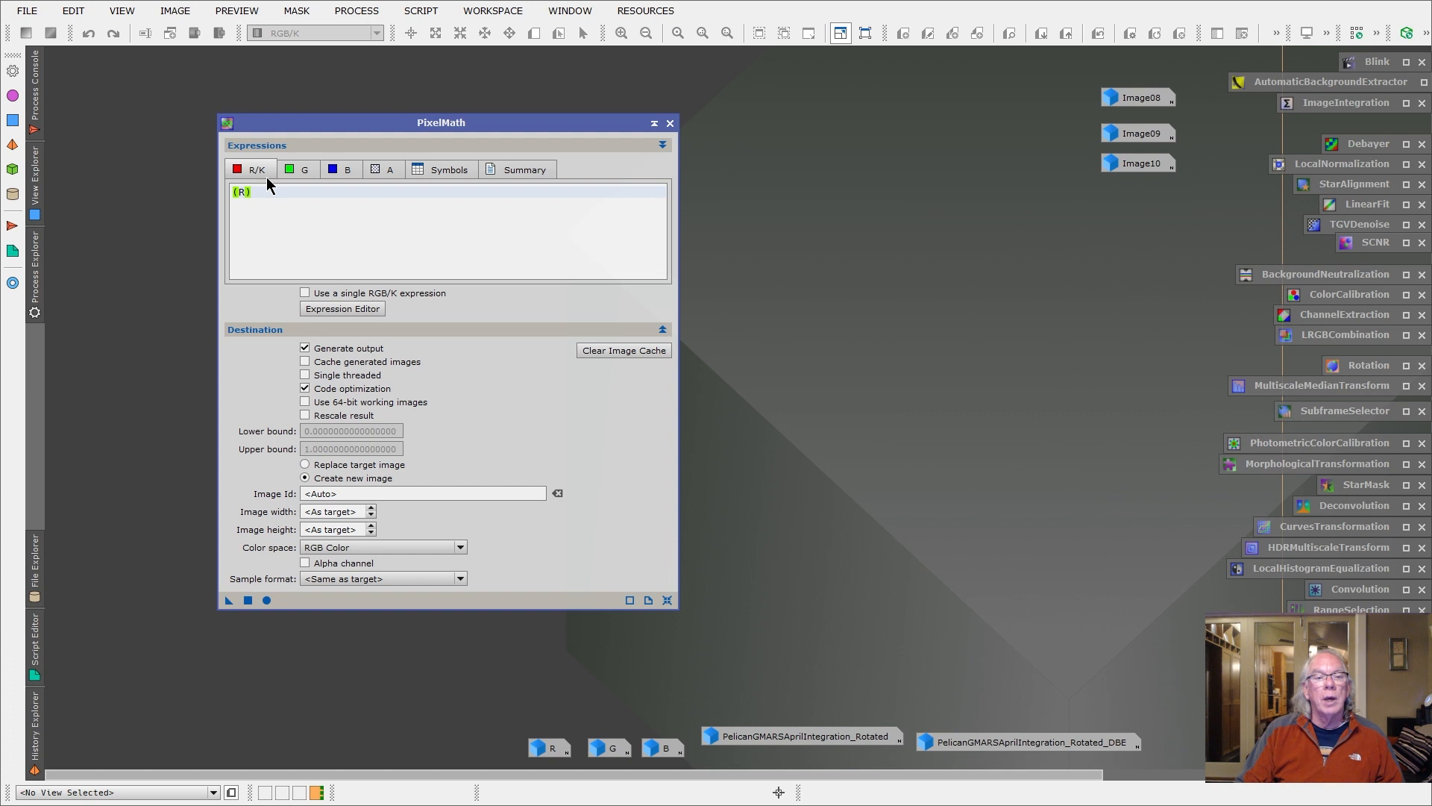
{"action": "left_click", "coordinate": [345, 310]}
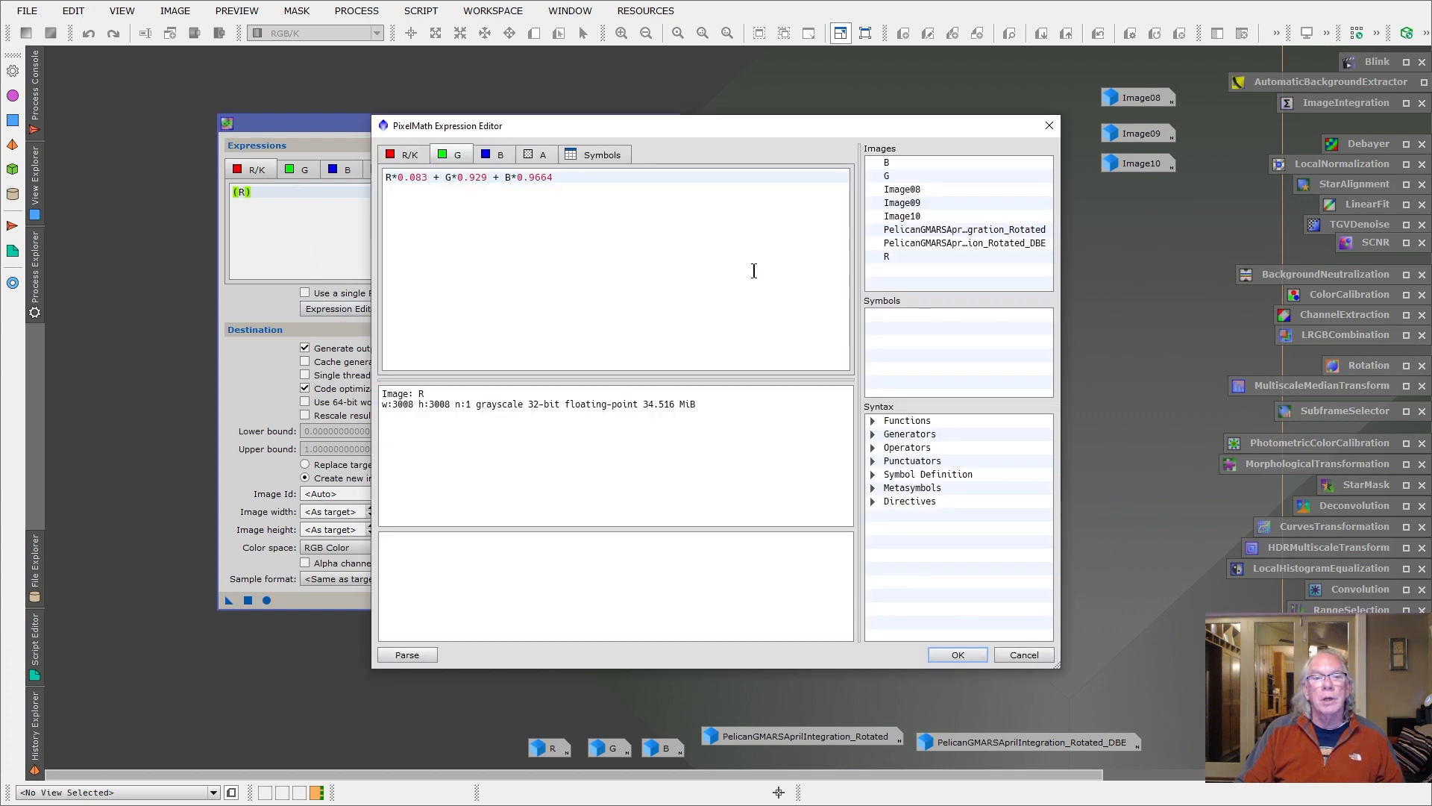
{"action": "left_click", "coordinate": [403, 158]}
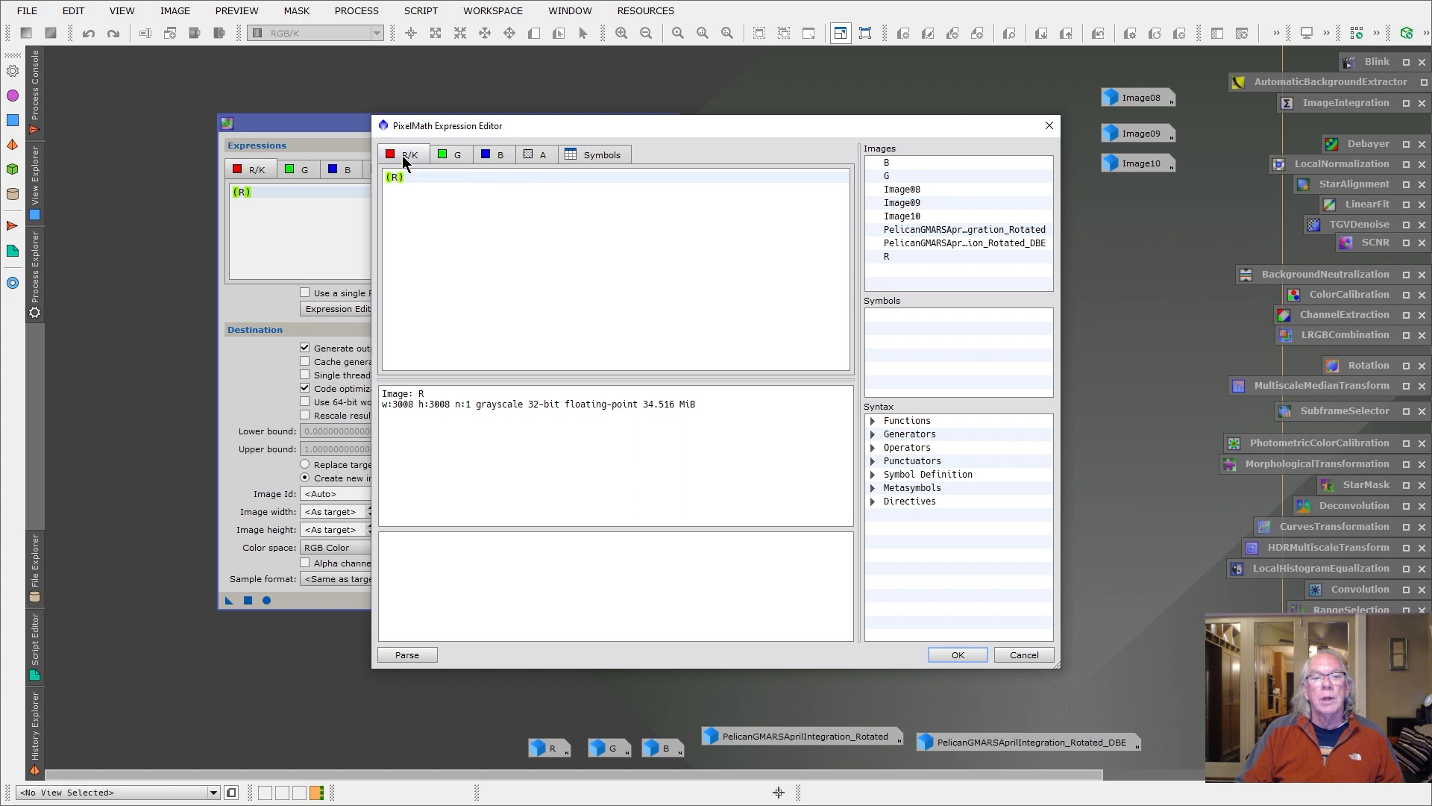
{"action": "left_click", "coordinate": [450, 158]}
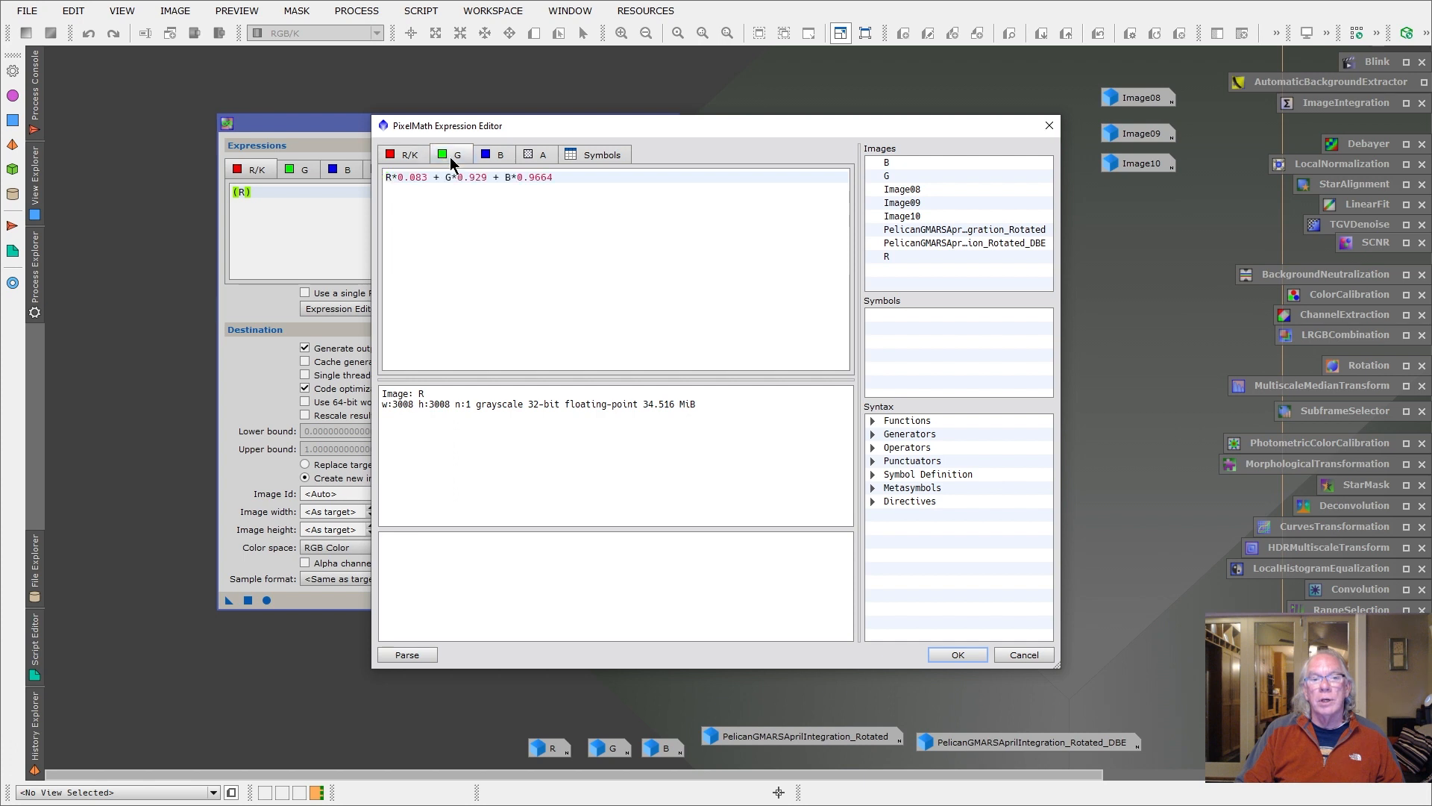
{"action": "left_click", "coordinate": [497, 161]}
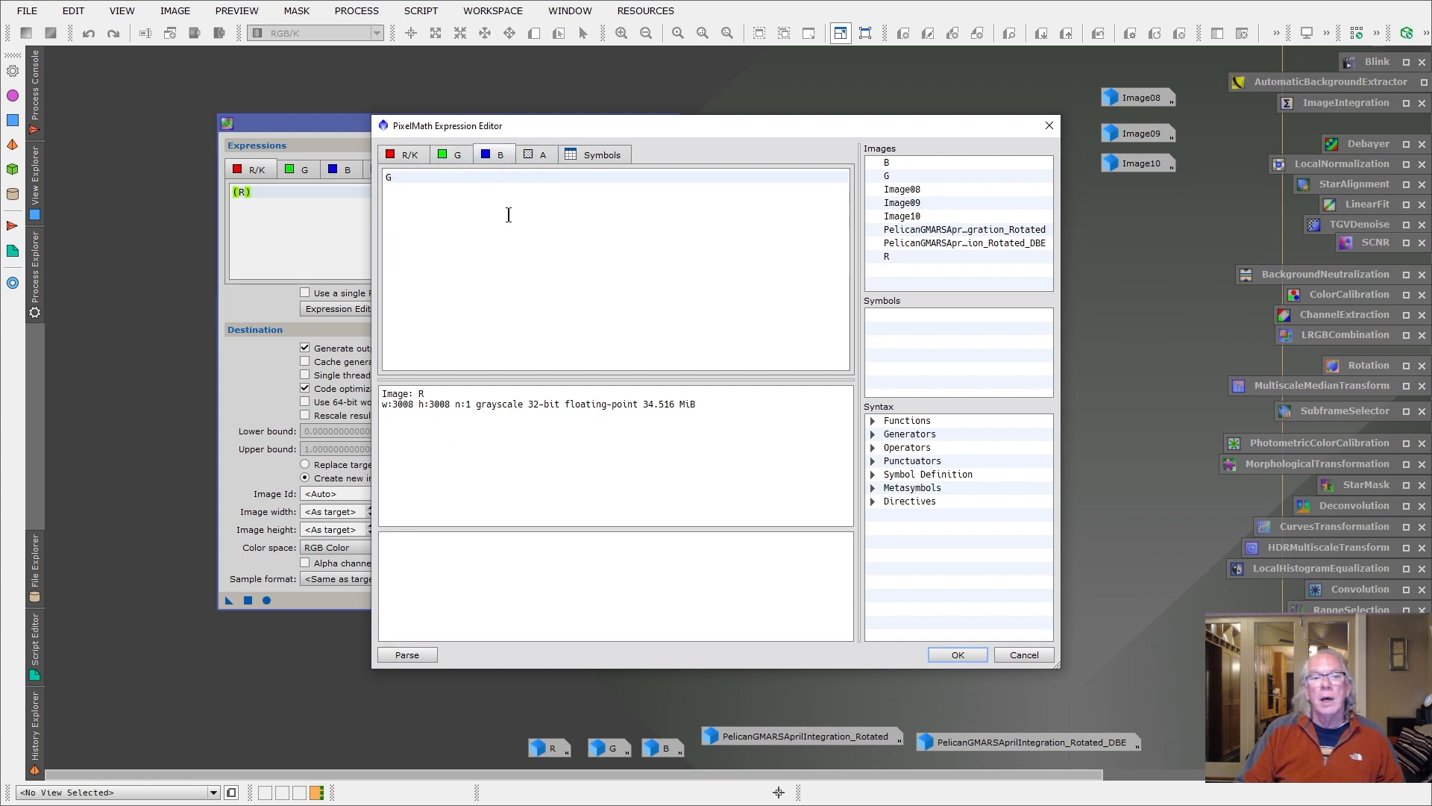
{"action": "left_click", "coordinate": [406, 159]}
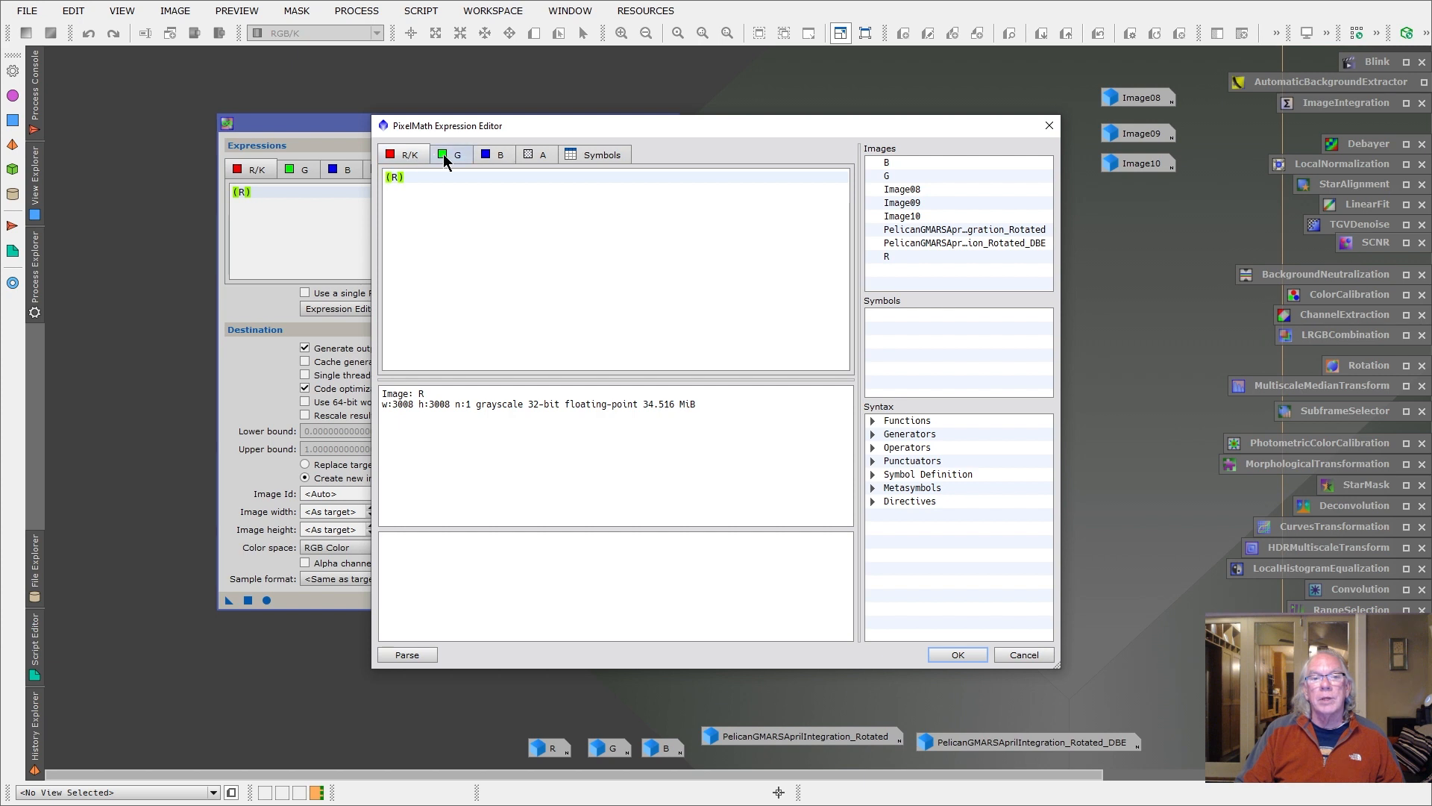
{"action": "left_click", "coordinate": [444, 158]}
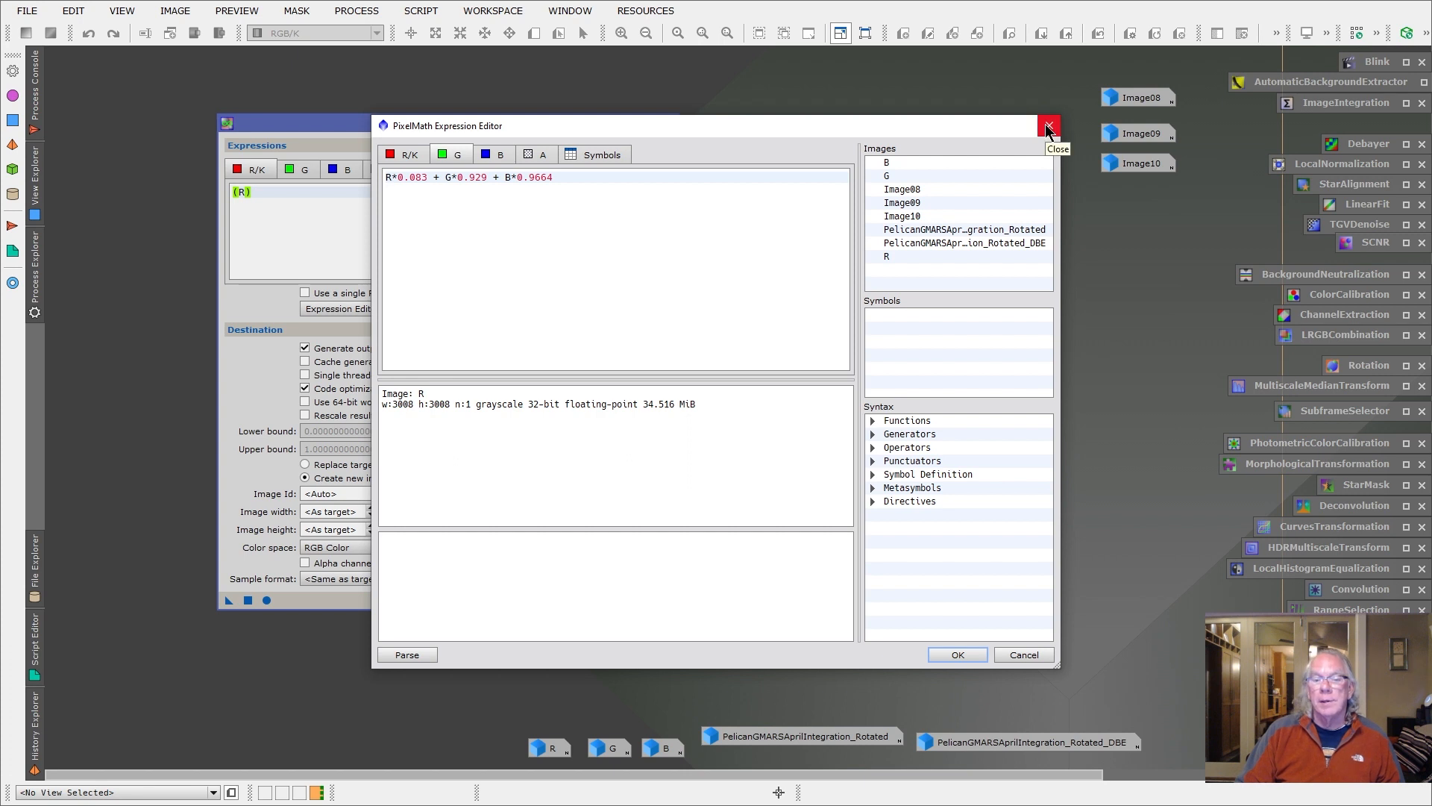
{"action": "left_click", "coordinate": [1039, 660]}
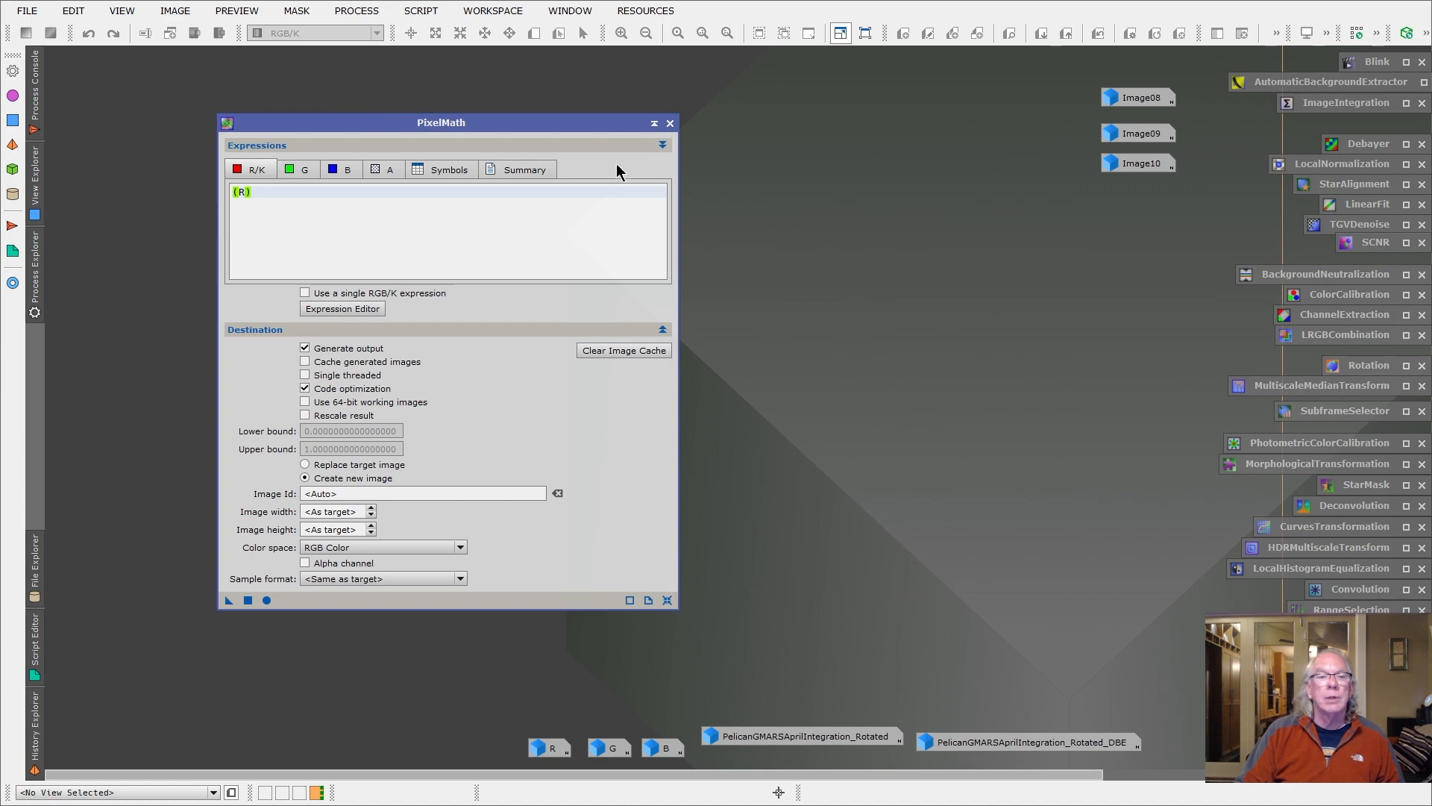
{"action": "left_click", "coordinate": [654, 123]}
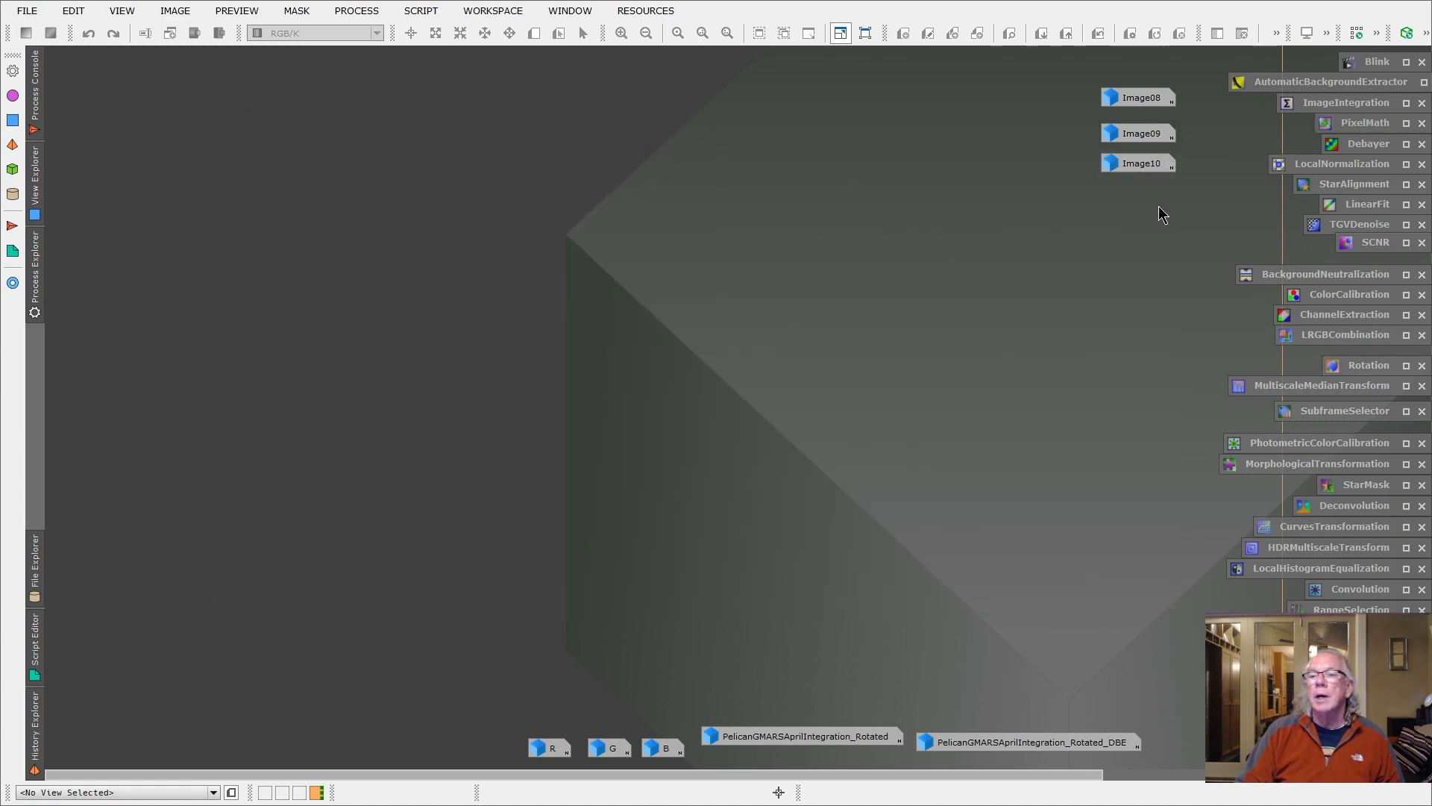
Step: Restore Image10 and place its window on the left side of the workspace
{"action": "double_click", "coordinate": [1145, 165]}
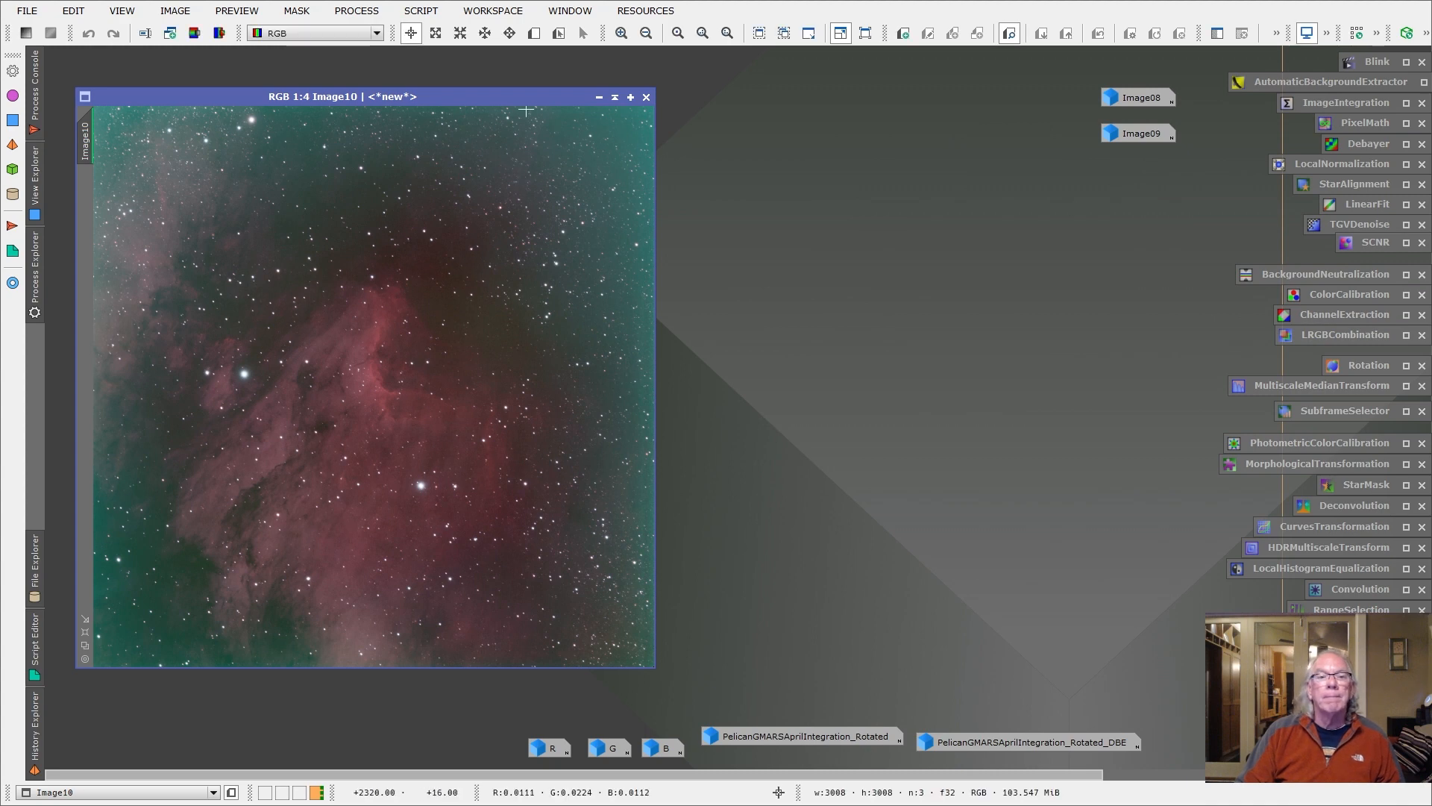
{"action": "left_click_drag", "start_coordinate": [536, 103], "coordinate": [669, 95]}
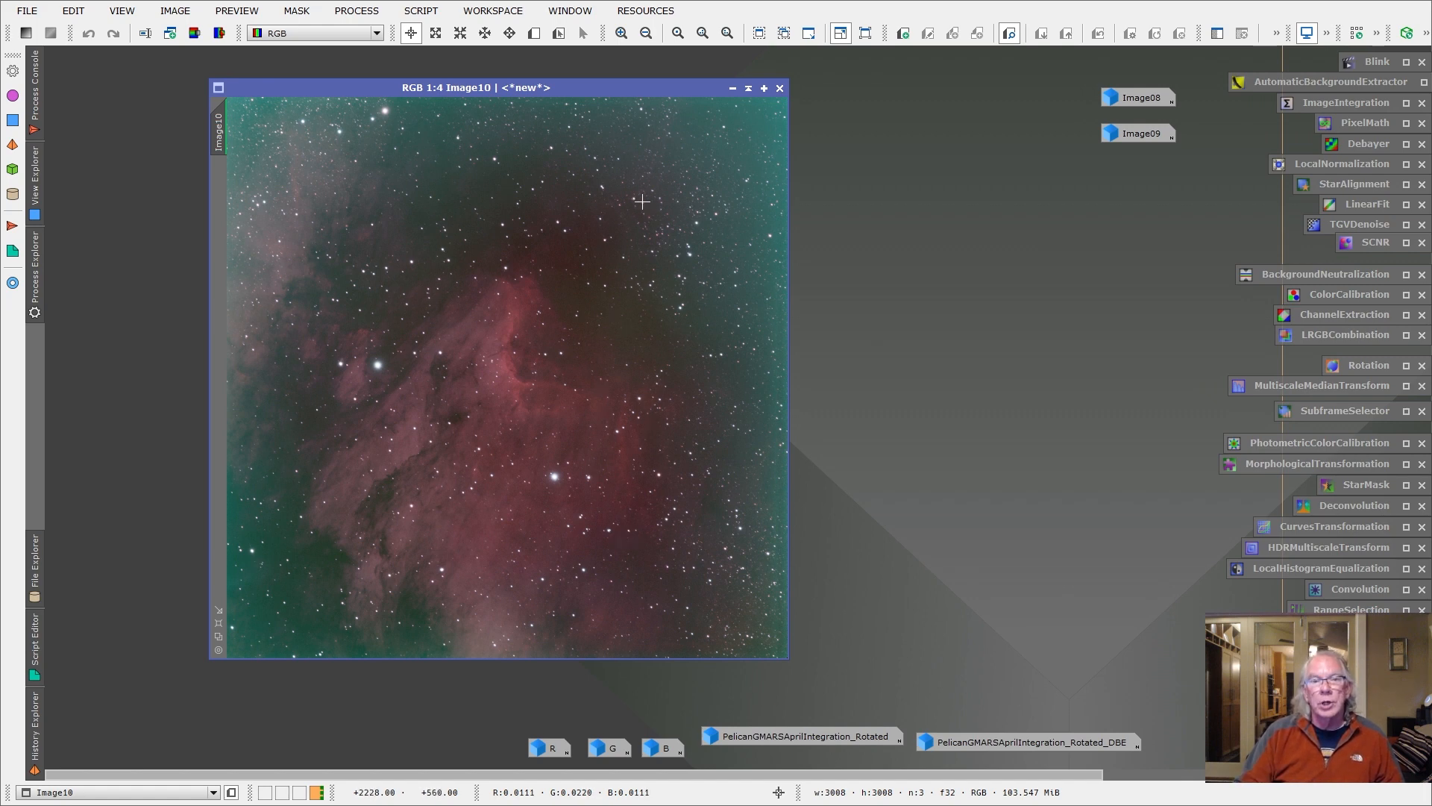
{"action": "left_click_drag", "start_coordinate": [605, 90], "coordinate": [485, 78]}
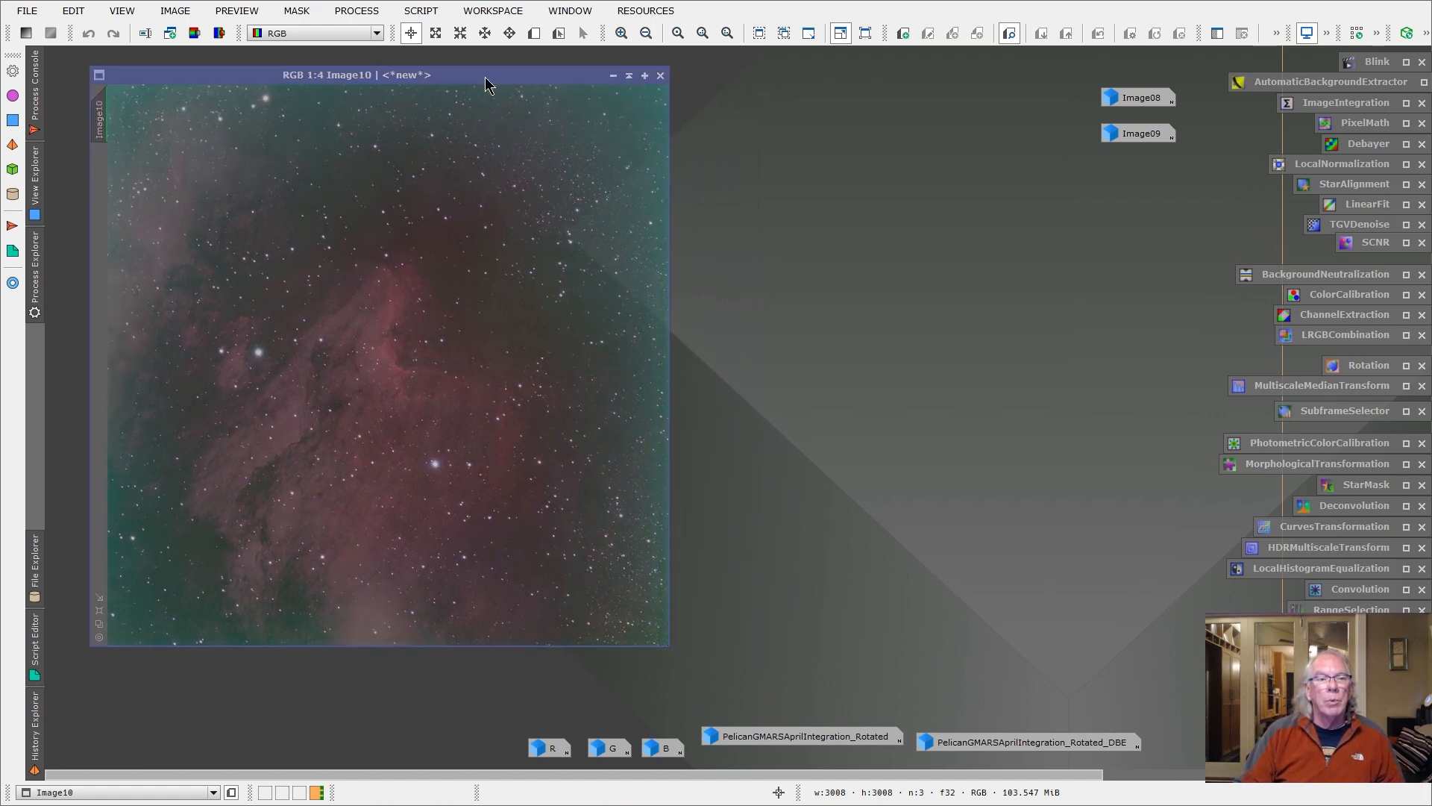
Step: Reopen PixelMath to check the G and B channel expressions used for Image10, and close it
{"action": "double_click", "coordinate": [1368, 130]}
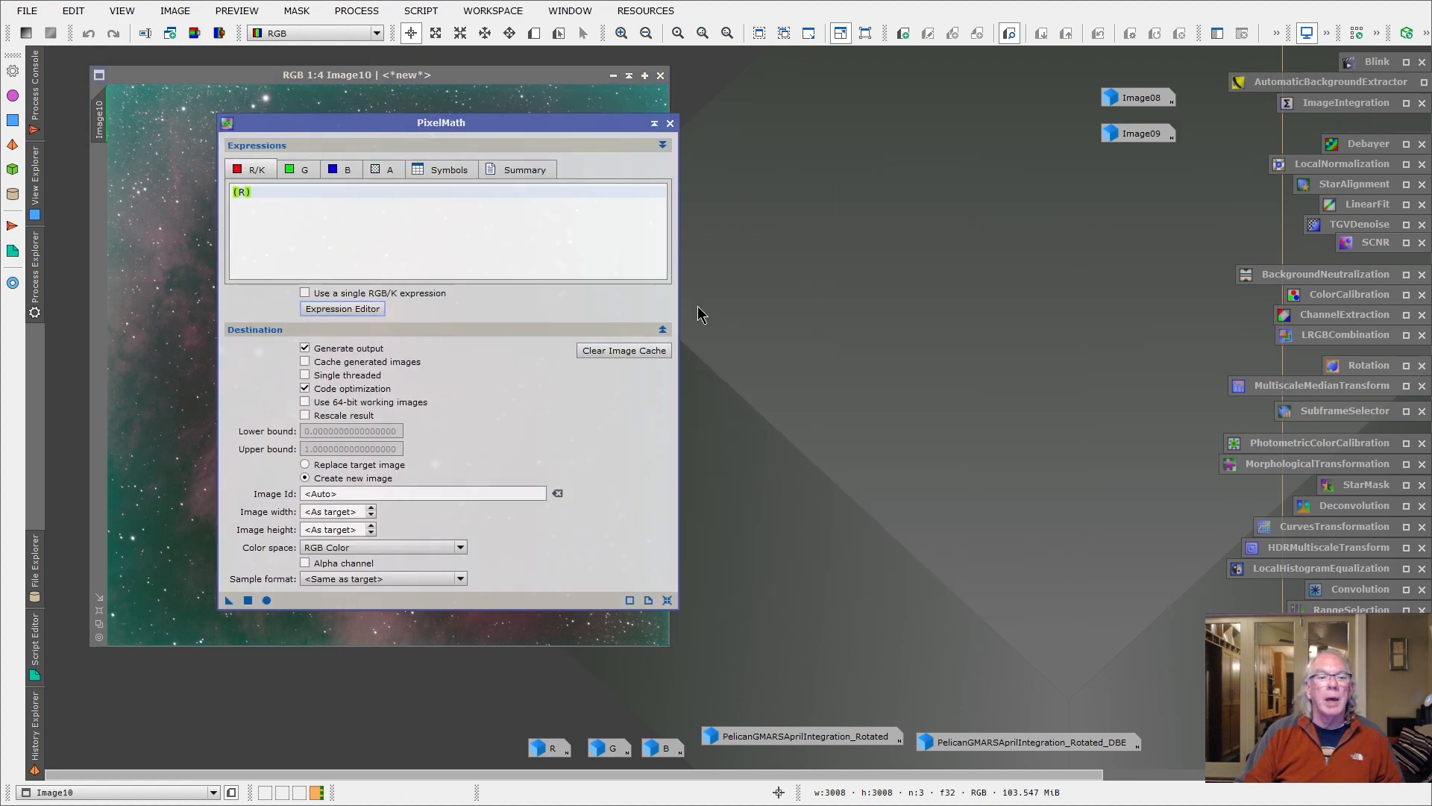
{"action": "left_click", "coordinate": [302, 169]}
{"action": "left_click", "coordinate": [353, 170]}
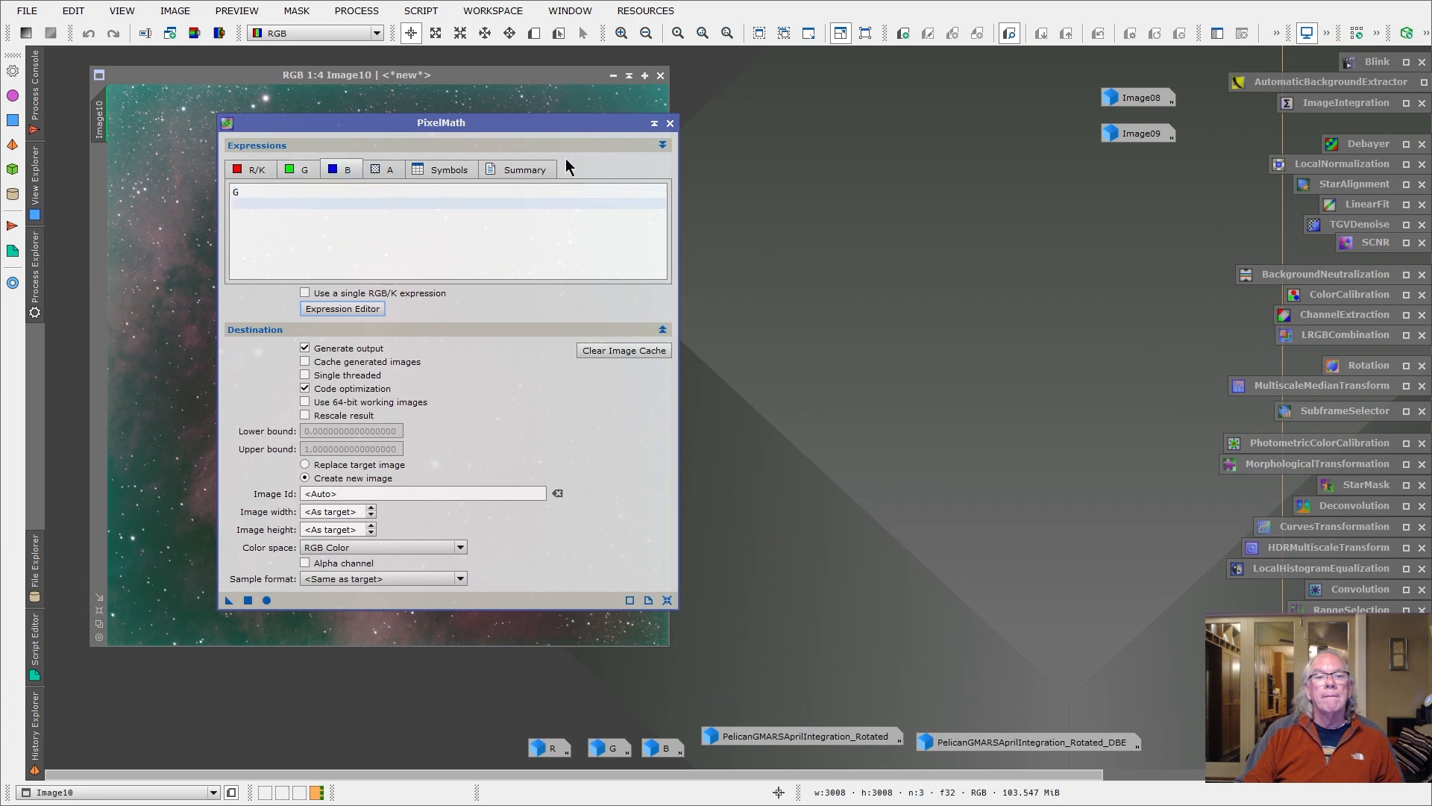
{"action": "left_click", "coordinate": [669, 124]}
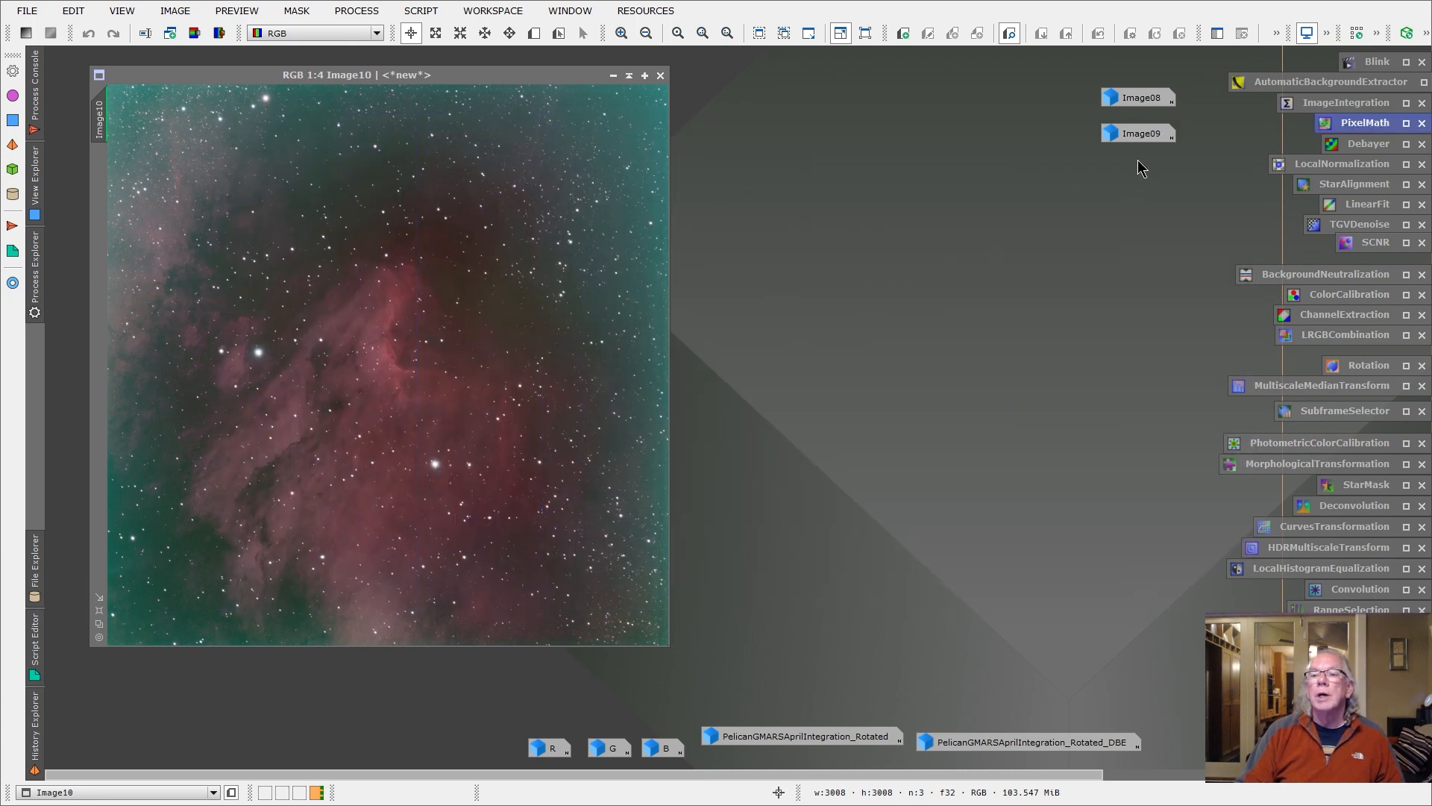
Step: Restore Image09 and align its window beside Image10 for comparison
{"action": "double_click", "coordinate": [1141, 133]}
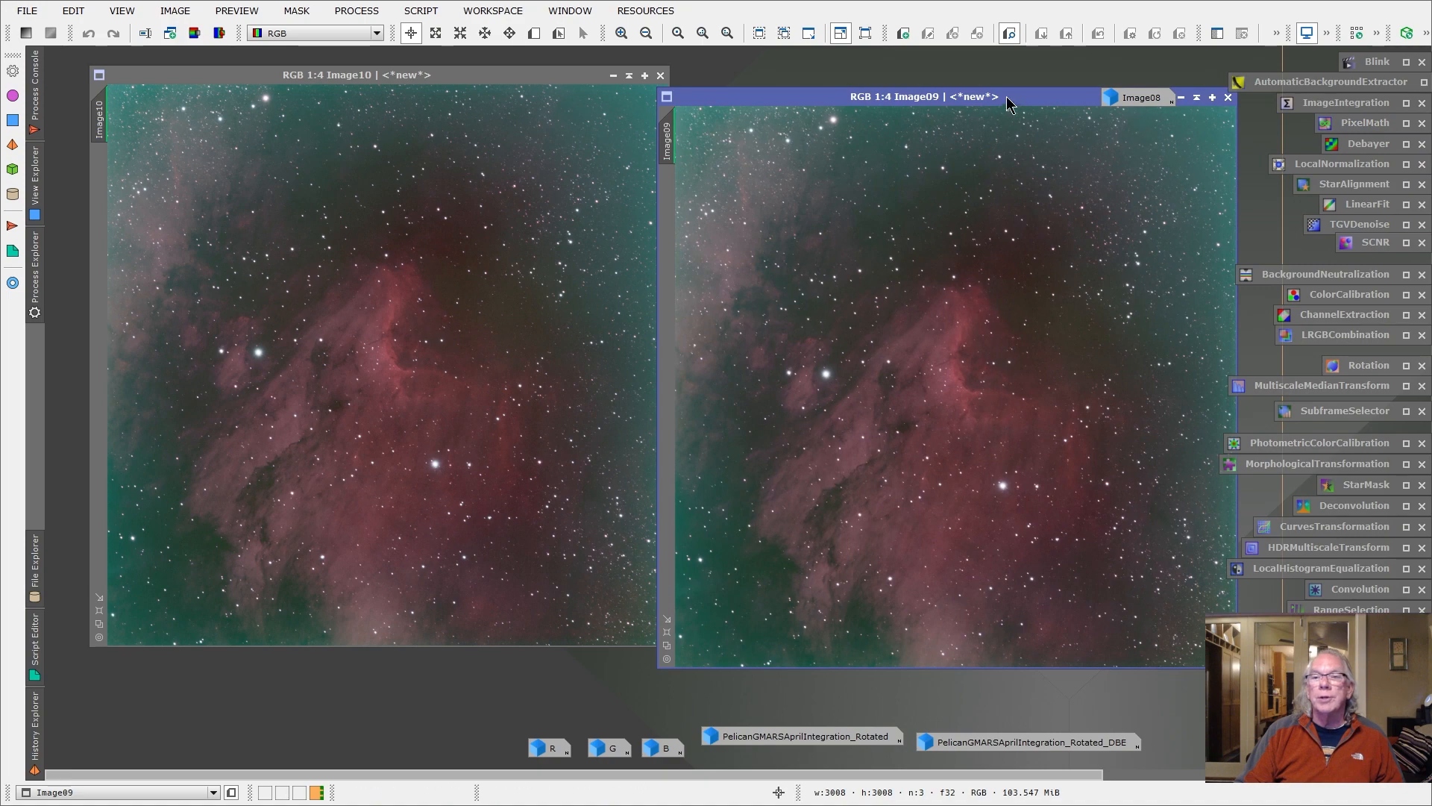
{"action": "left_click_drag", "start_coordinate": [1001, 93], "coordinate": [997, 77]}
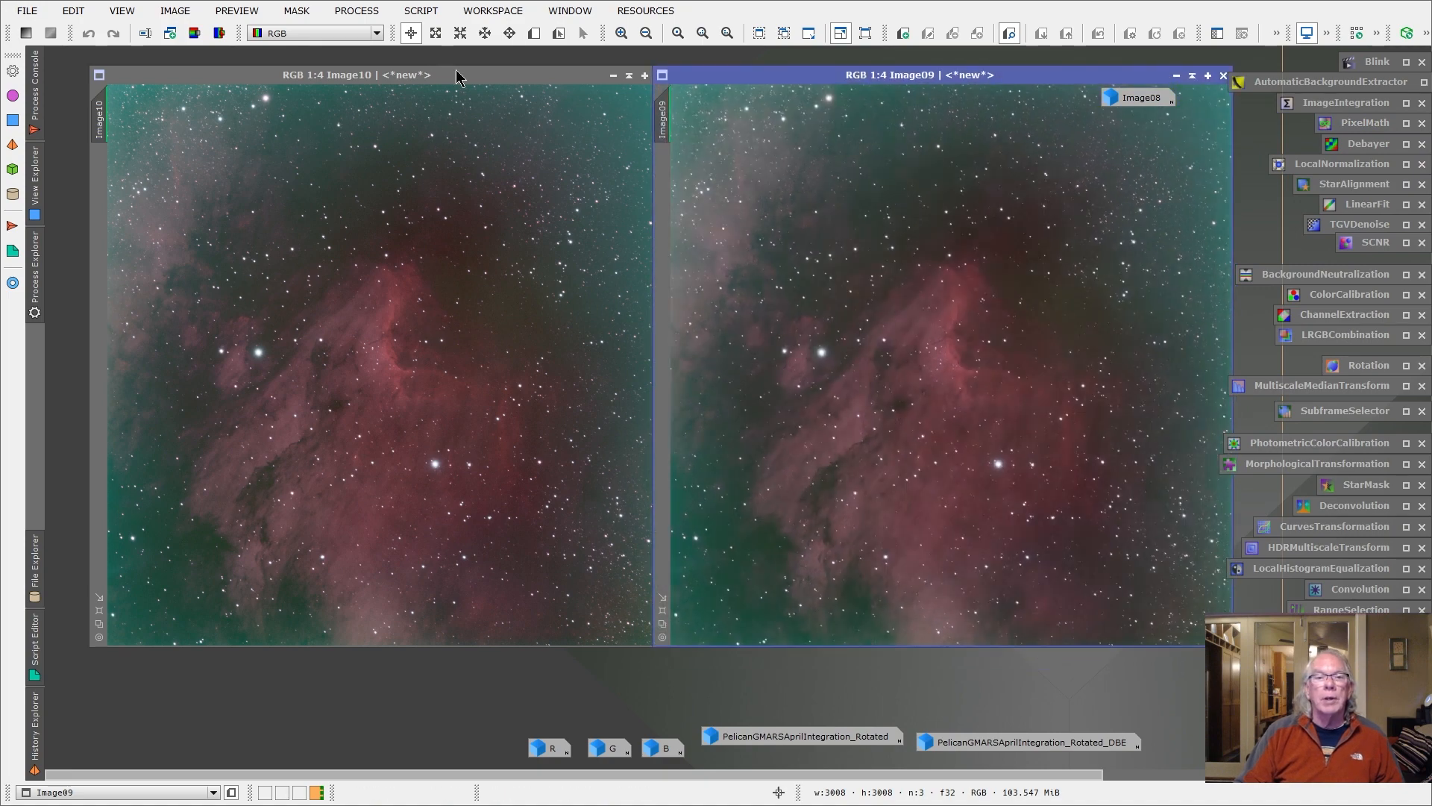
Step: Shift the Image10 and Image09 windows left so both stand side by side, clear of the process icons
{"action": "left_click_drag", "start_coordinate": [440, 69], "coordinate": [409, 69]}
{"action": "left_click_drag", "start_coordinate": [736, 78], "coordinate": [709, 80]}
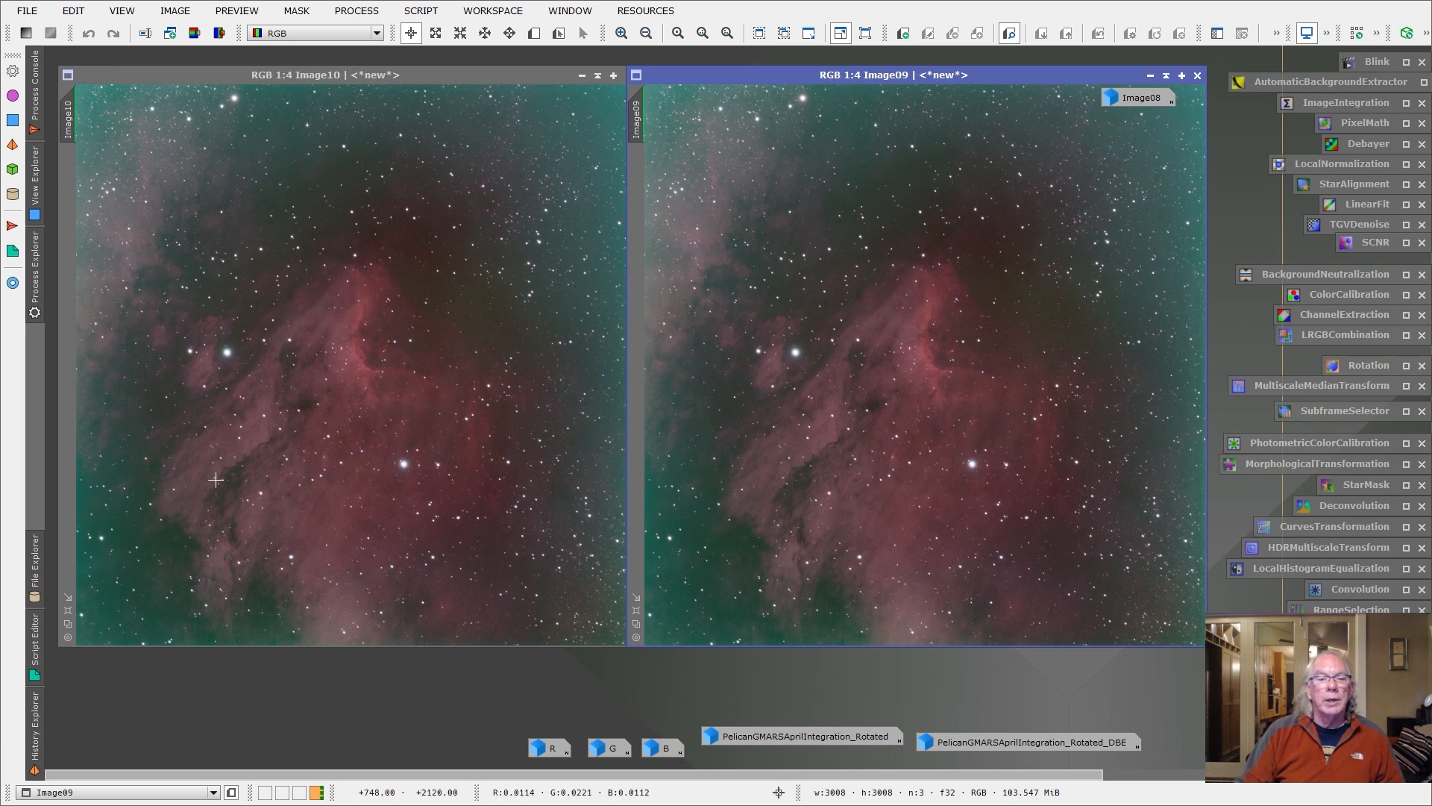
{"action": "left_click", "coordinate": [390, 358]}
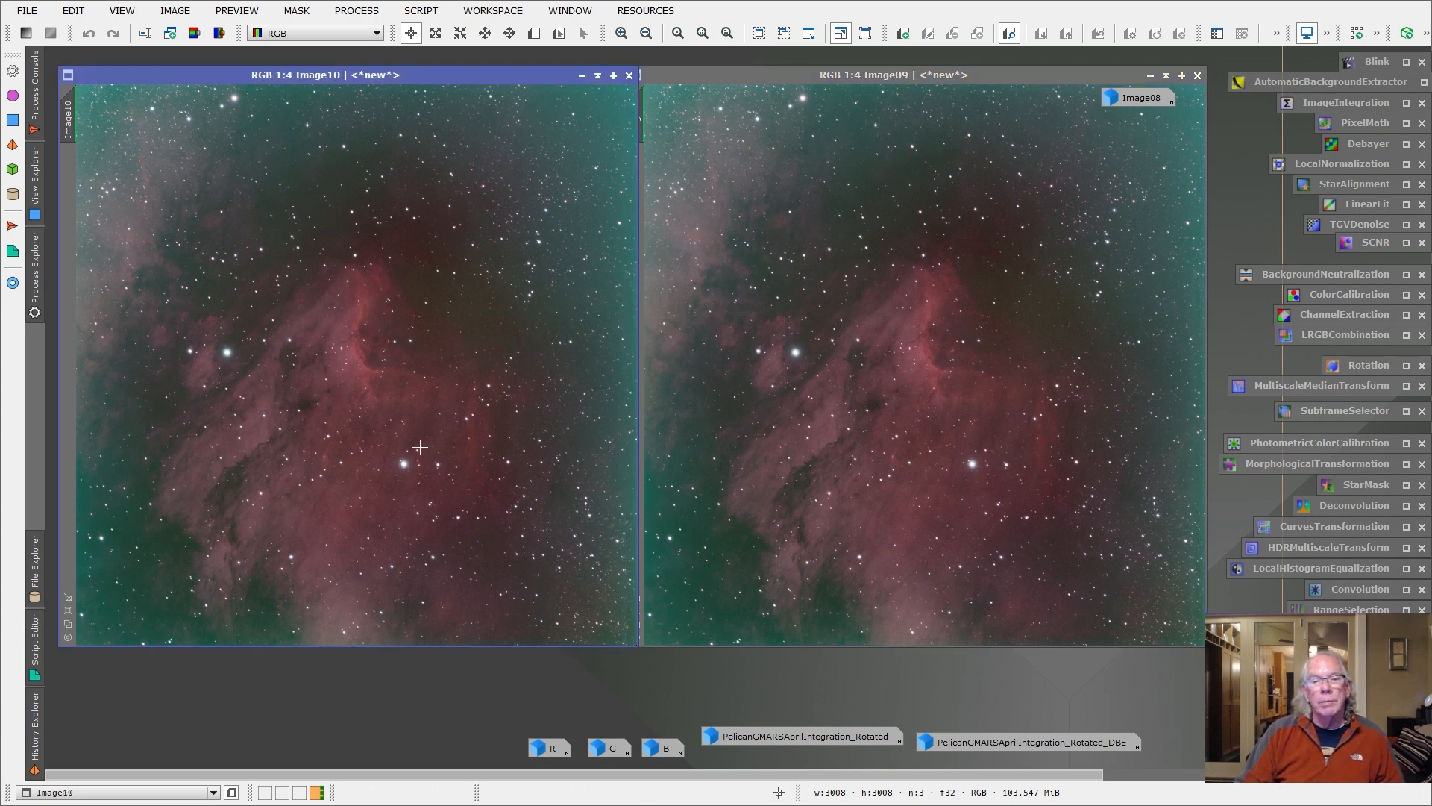
Step: Restore Image08 over the other two images to compare its colours, and minimize it again
{"action": "double_click", "coordinate": [1170, 111]}
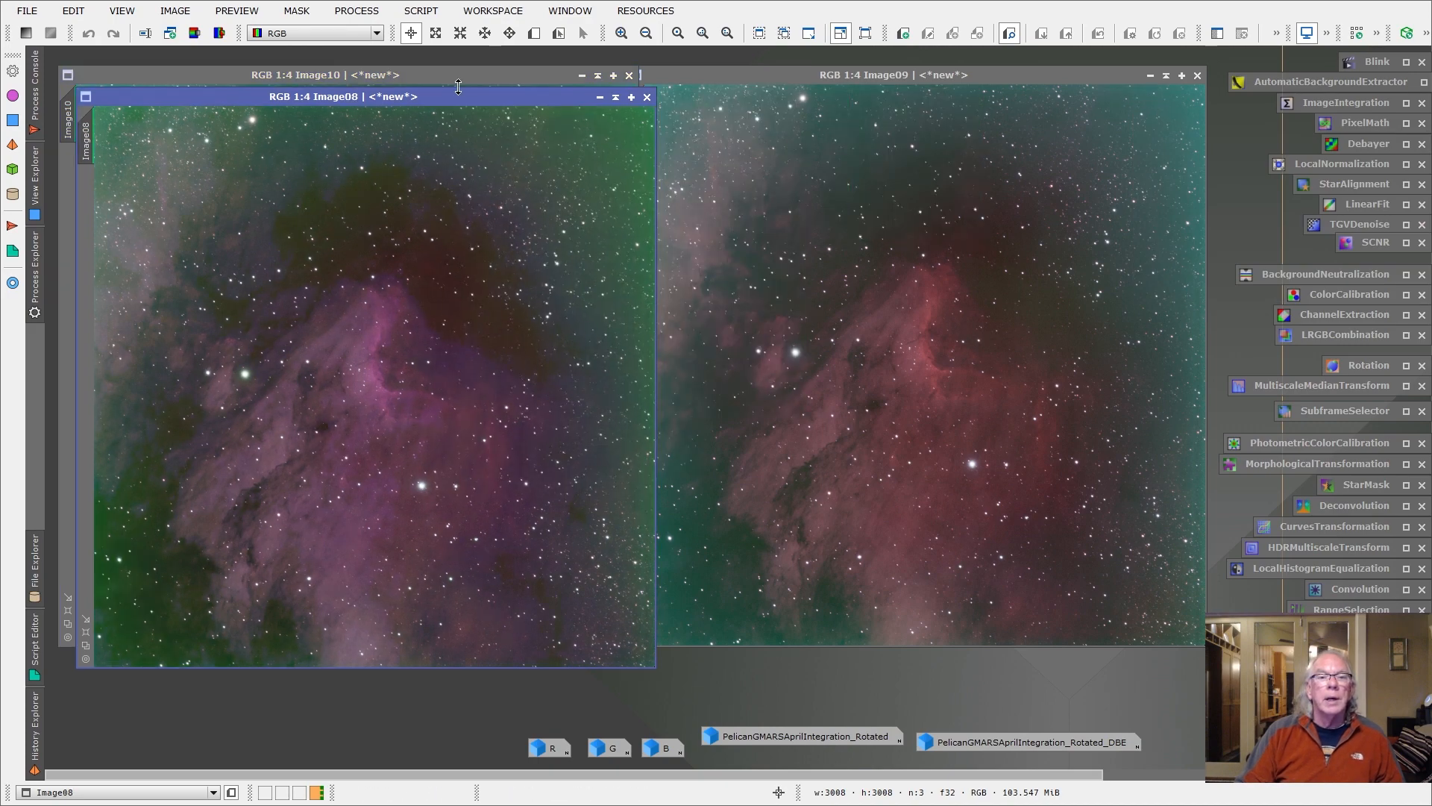
{"action": "left_click_drag", "start_coordinate": [462, 98], "coordinate": [559, 99]}
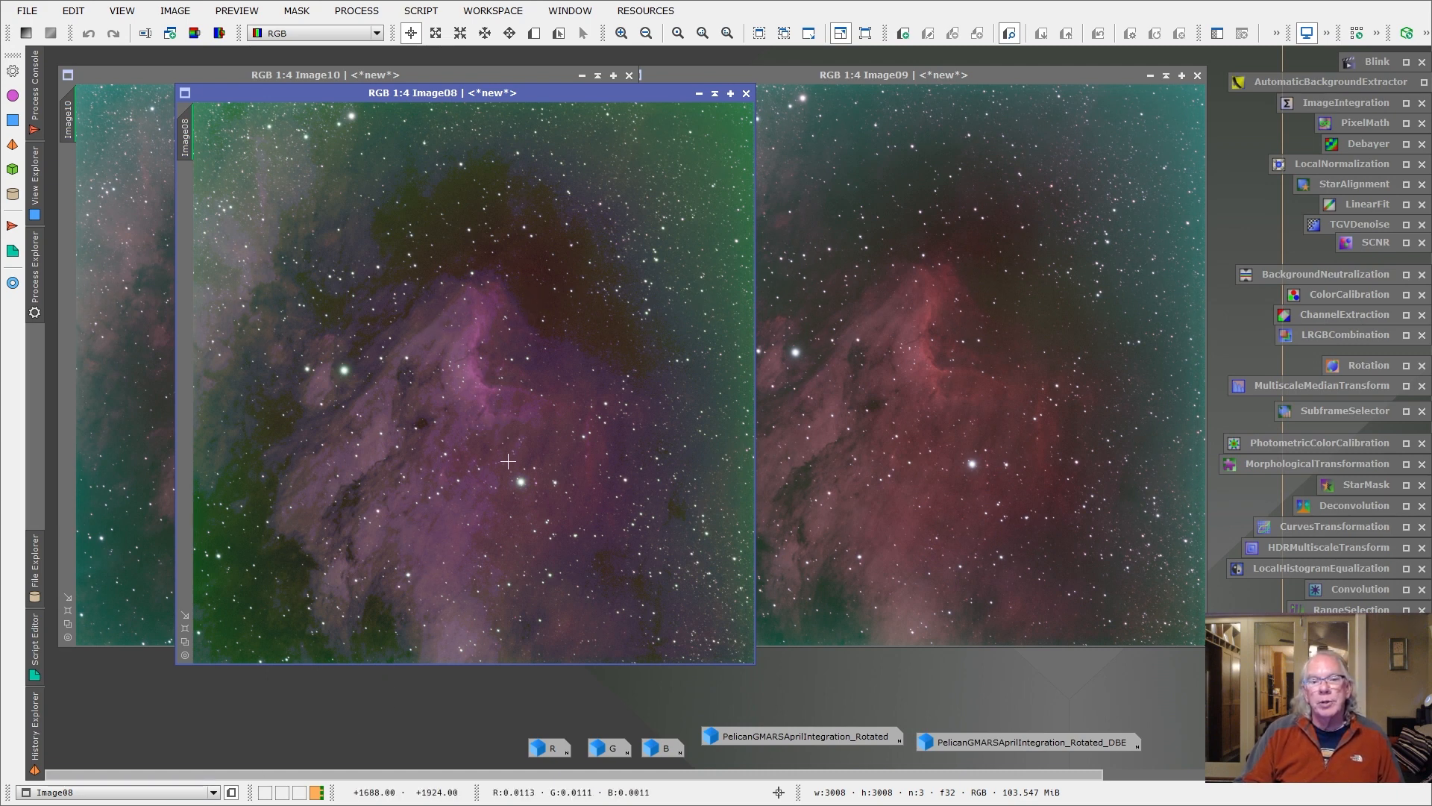
{"action": "left_click", "coordinate": [699, 95]}
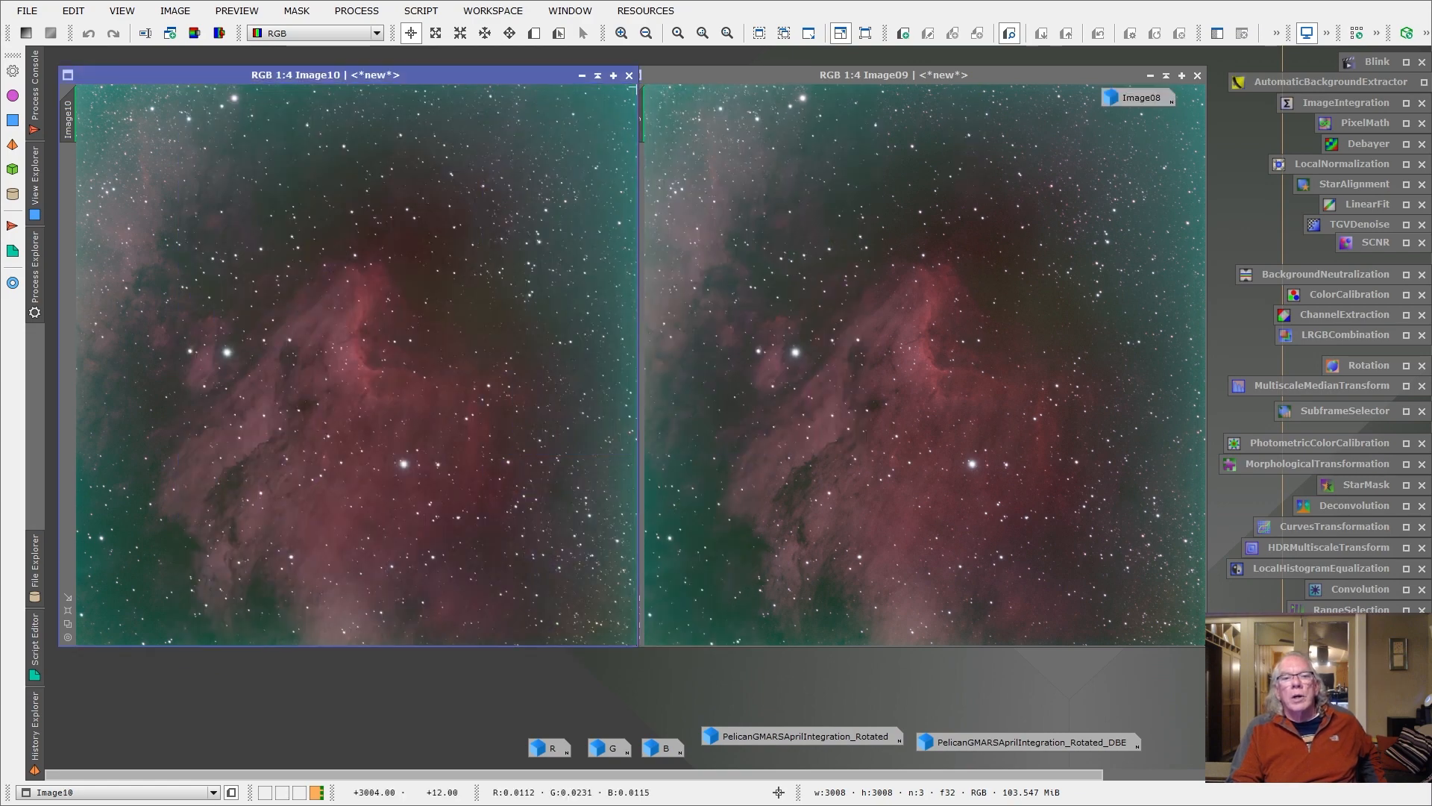
Step: Minimize Image10 and place the restored PelicanGMARSAprilIntegration_Rotated image beside Image09 in its place
{"action": "left_click", "coordinate": [582, 75]}
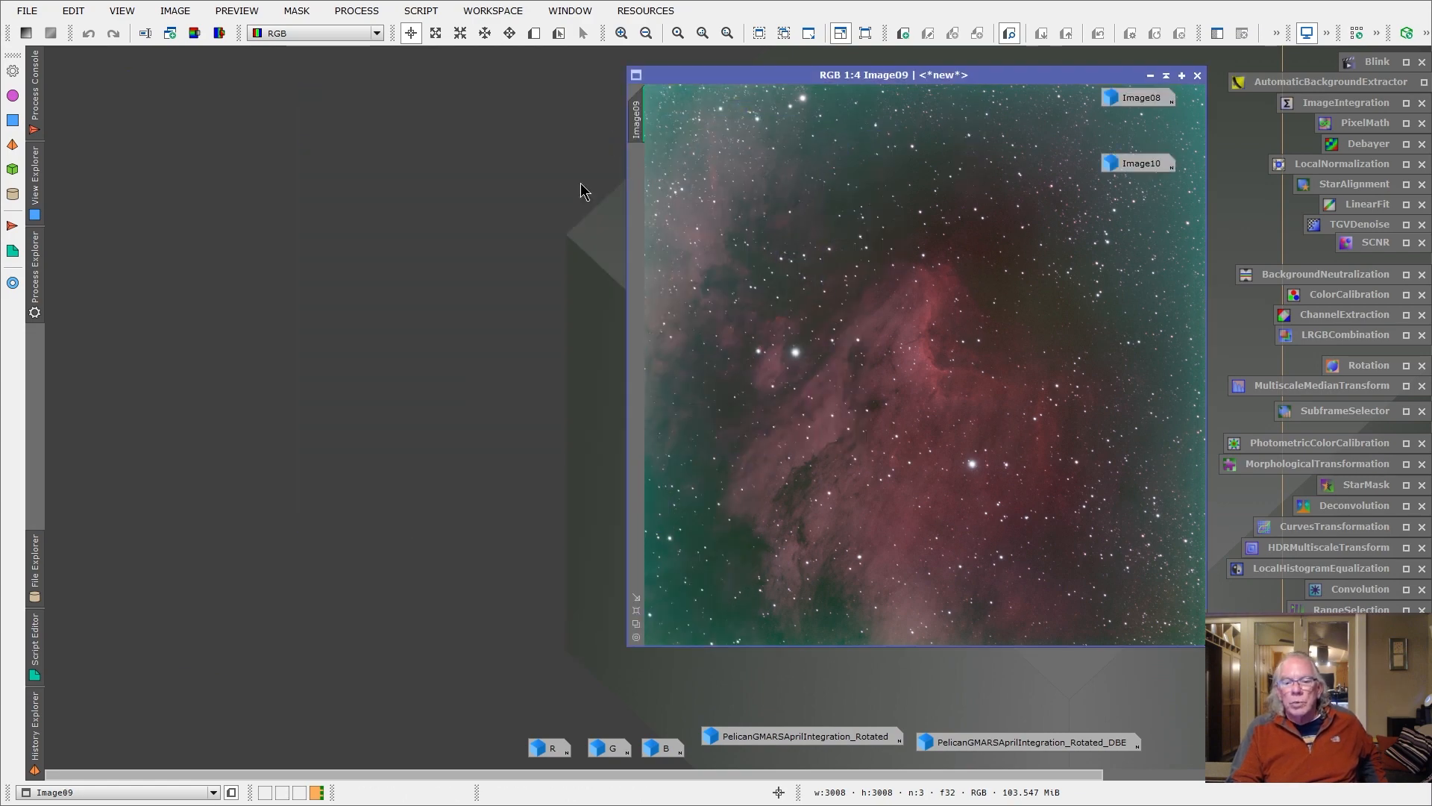
{"action": "double_click", "coordinate": [824, 729]}
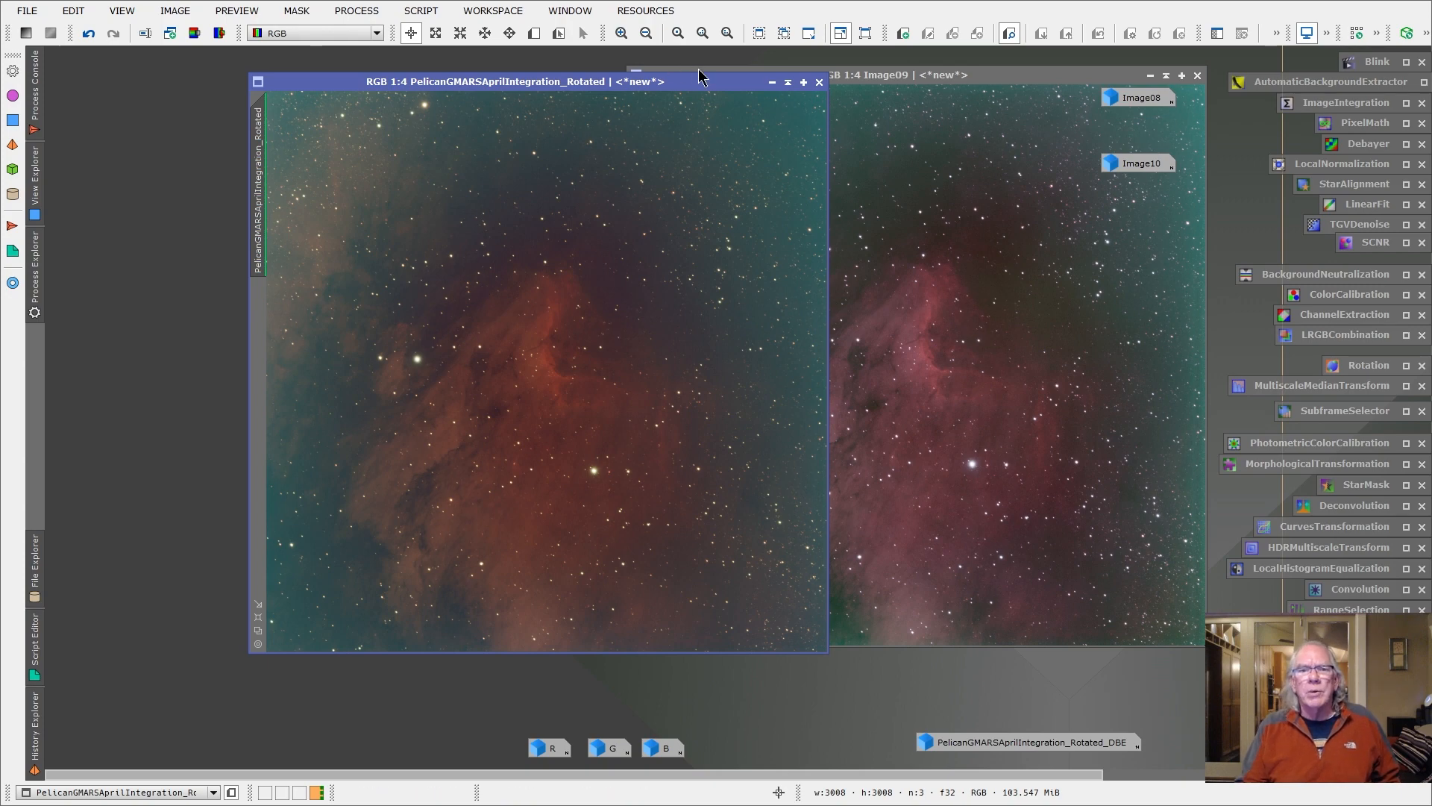
{"action": "left_click_drag", "start_coordinate": [702, 79], "coordinate": [498, 69]}
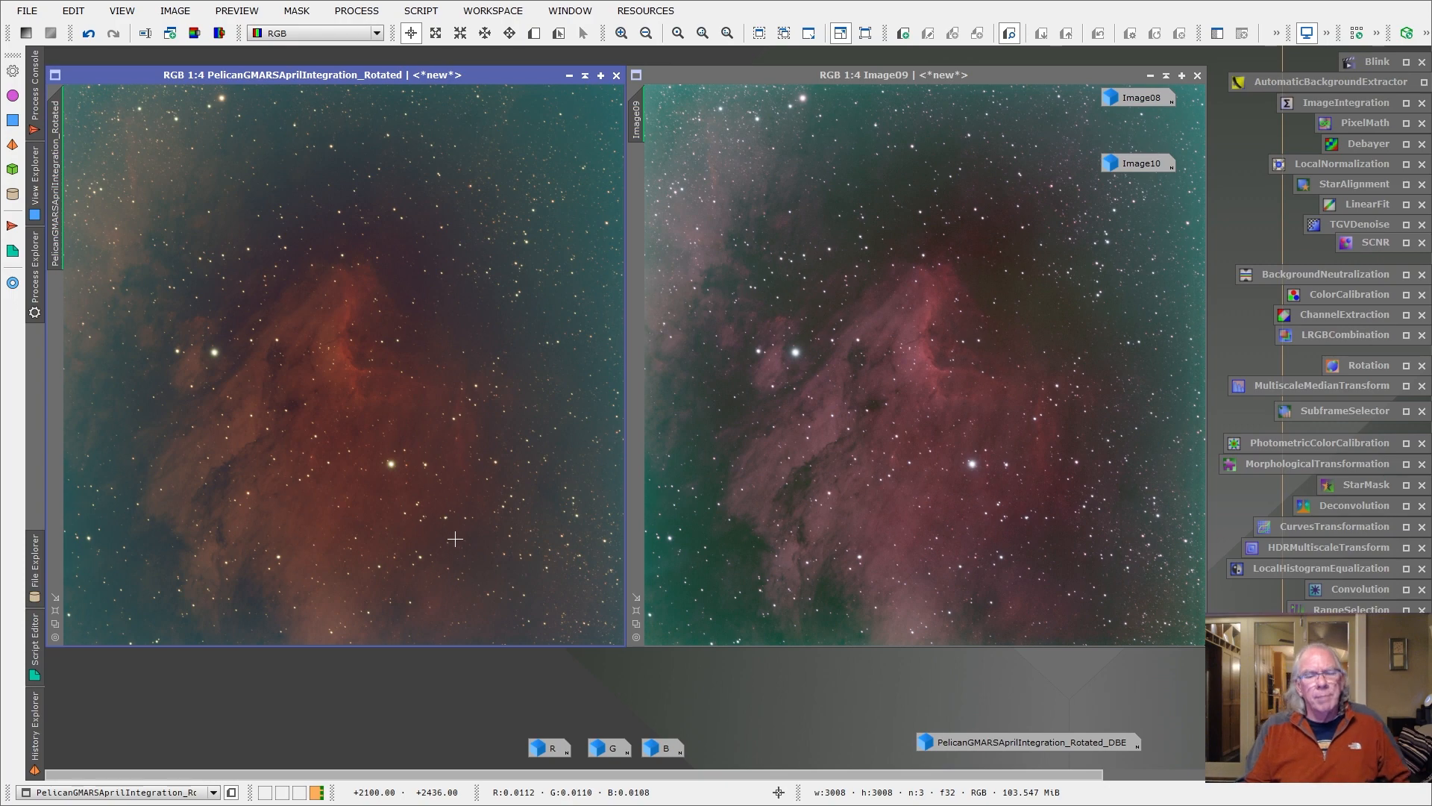
Step: Compare star colours around the bright star below the Pelican's head in PelicanGMARSAprilIntegration_Rotated and Image09, both magnified to 2:1
{"action": "scroll", "coordinate": [415, 535], "scroll_direction": "up", "scroll_amount": 1}
{"action": "scroll", "coordinate": [398, 510], "scroll_direction": "up", "scroll_amount": 3}
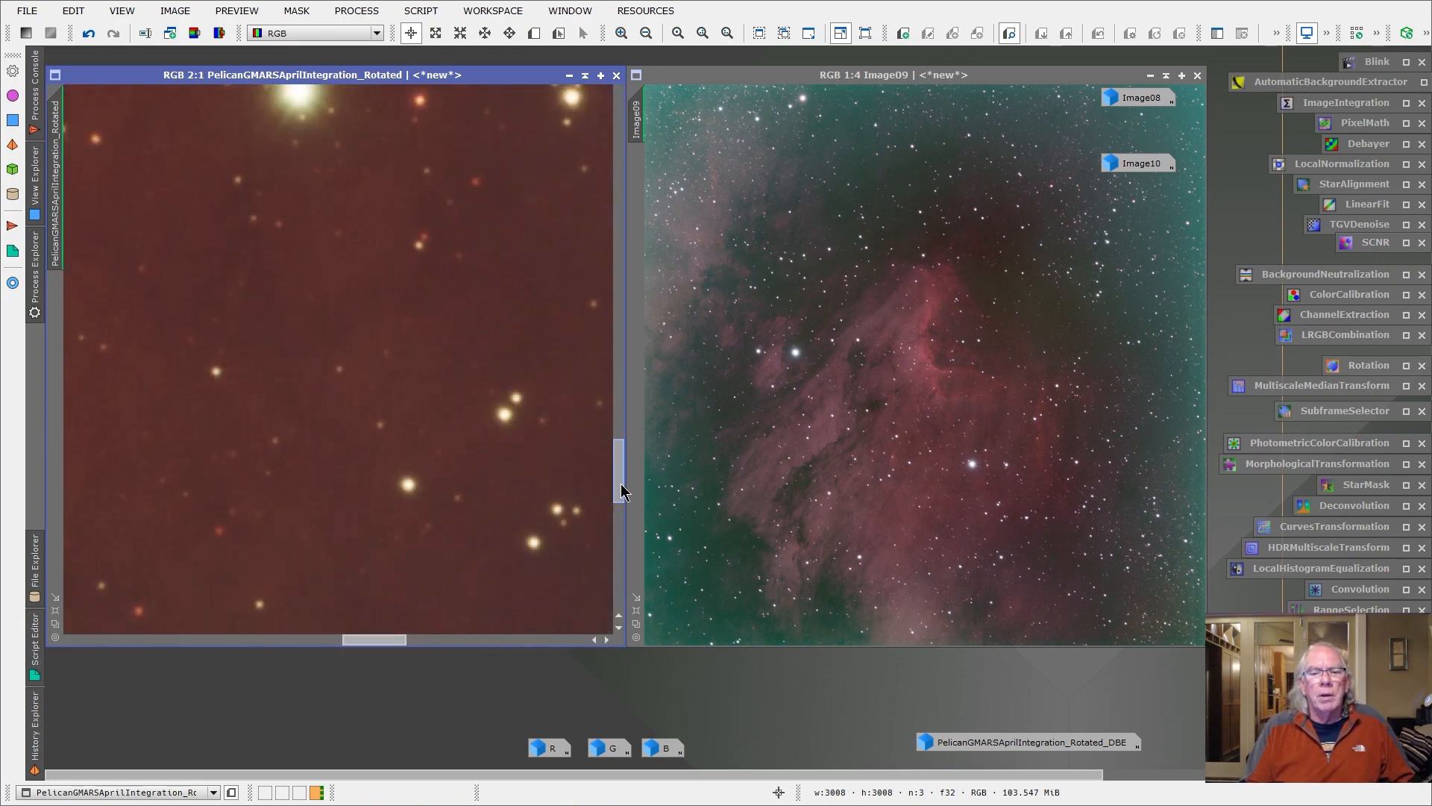
{"action": "left_click_drag", "start_coordinate": [617, 485], "coordinate": [615, 448]}
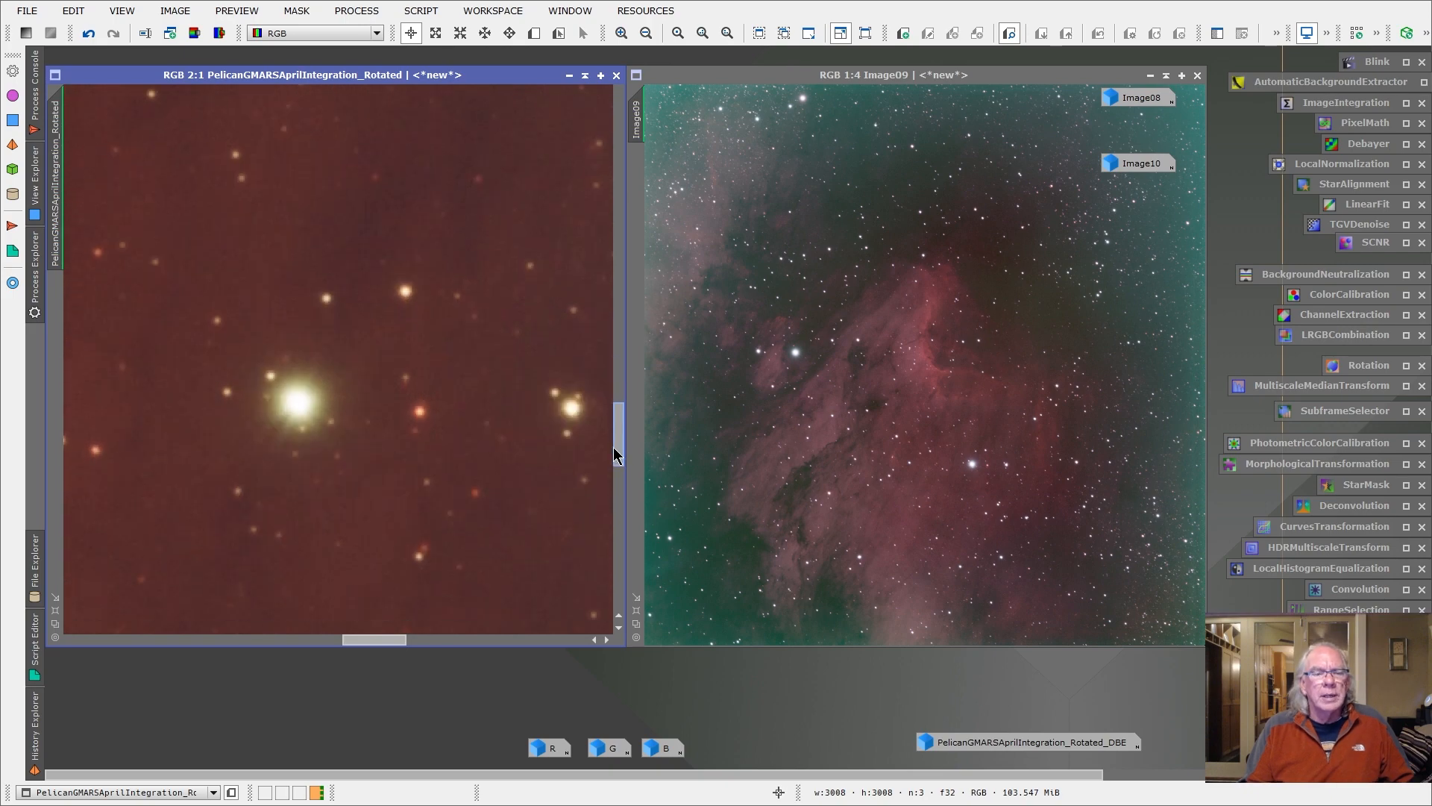
{"action": "left_click", "coordinate": [988, 449]}
{"action": "scroll", "coordinate": [987, 448], "scroll_direction": "down", "scroll_amount": 2}
{"action": "scroll", "coordinate": [988, 448], "scroll_direction": "up", "scroll_amount": 6}
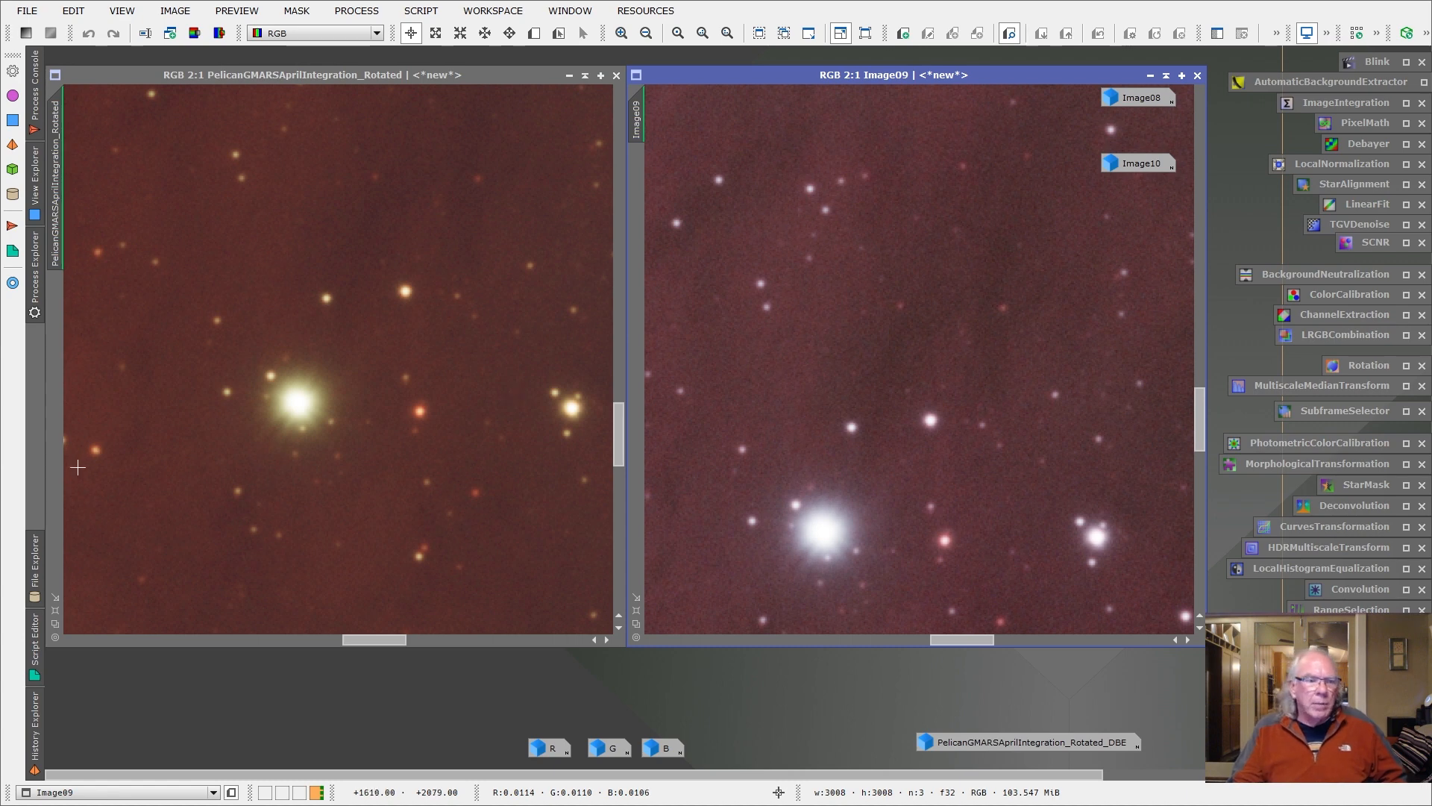
Step: Return both PelicanGMARSAprilIntegration_Rotated and Image09 to the full-frame 1:4 view
{"action": "left_click", "coordinate": [56, 610]}
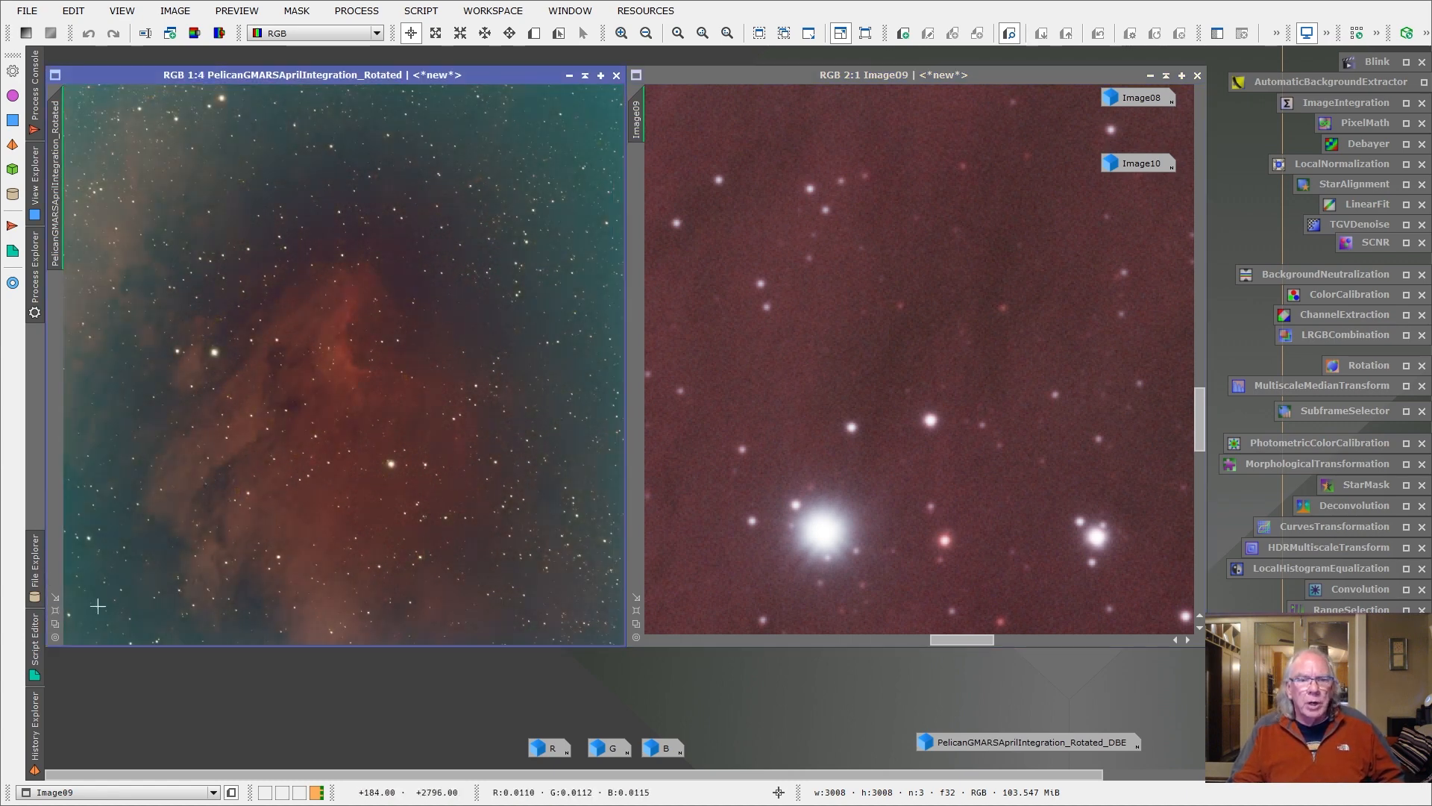
{"action": "left_click", "coordinate": [636, 614]}
{"action": "left_click", "coordinate": [637, 612]}
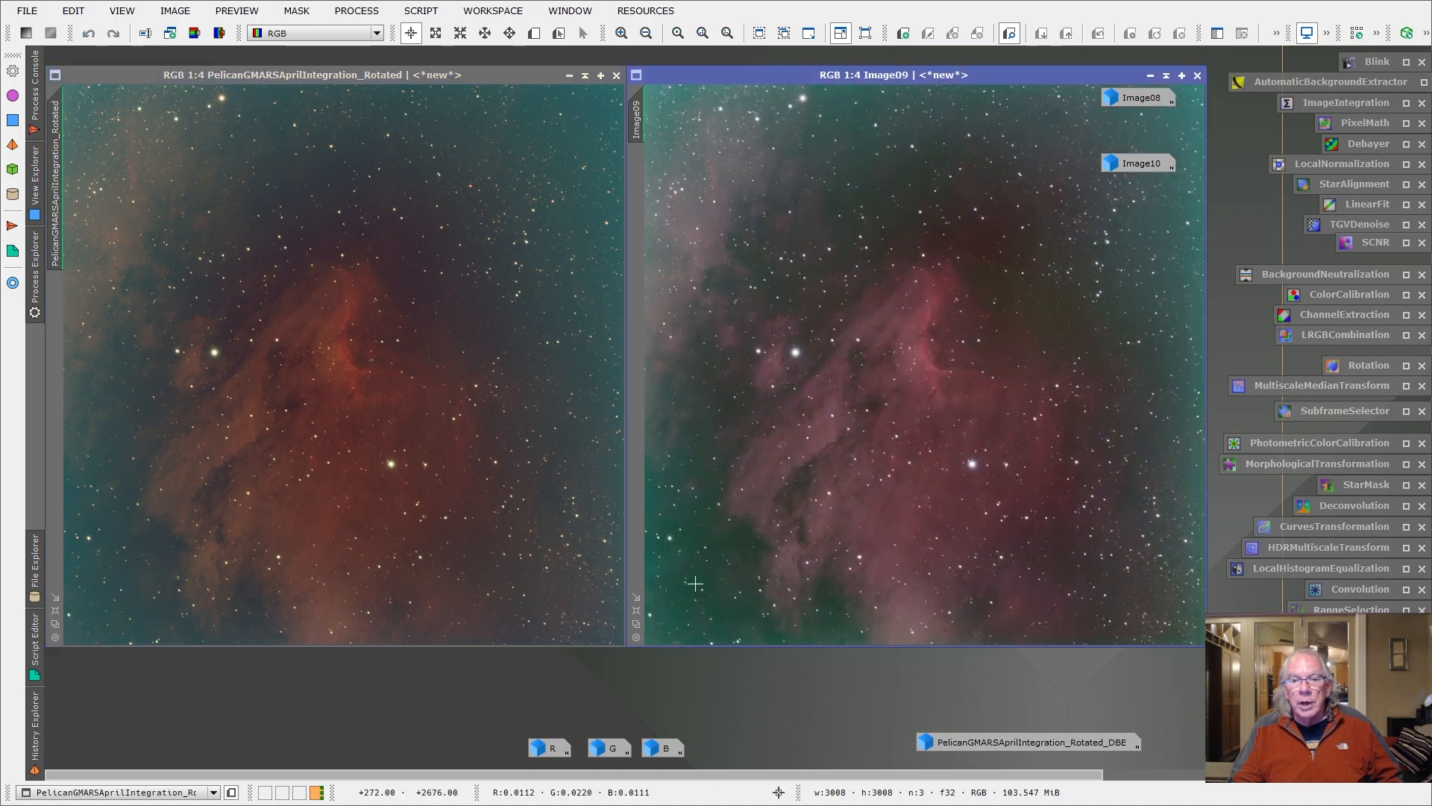